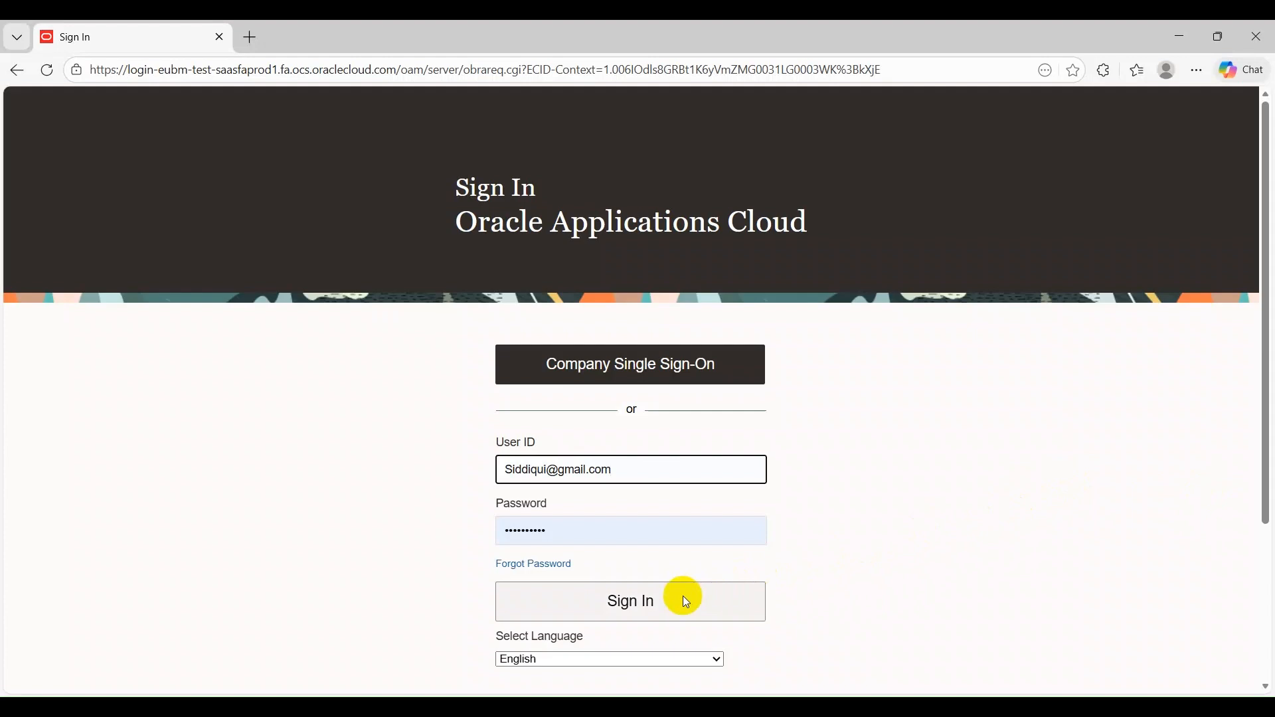
Sign in with the prefilled credentials and open Manage Questionnaires in the Supplier Portal
{"action": "left_click", "coordinate": [683, 597]}
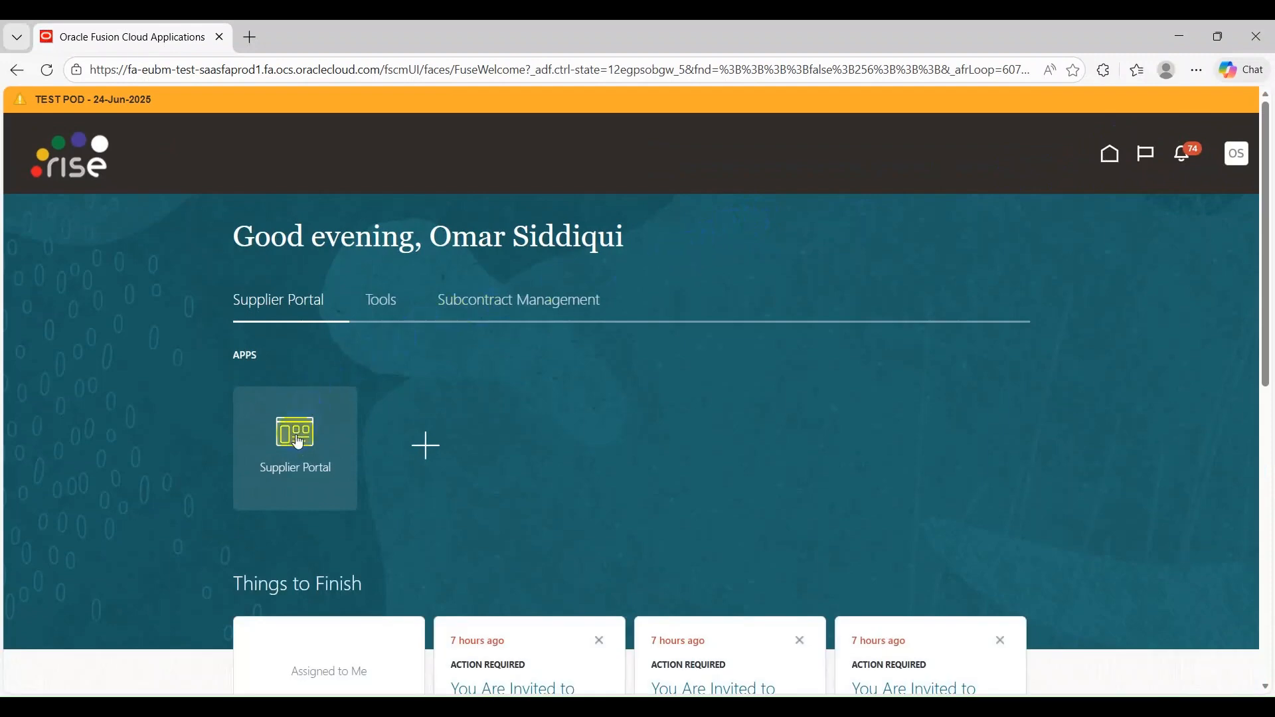
{"action": "left_click", "coordinate": [337, 458]}
{"action": "scroll", "coordinate": [228, 375], "scroll_direction": "down", "scroll_amount": 5}
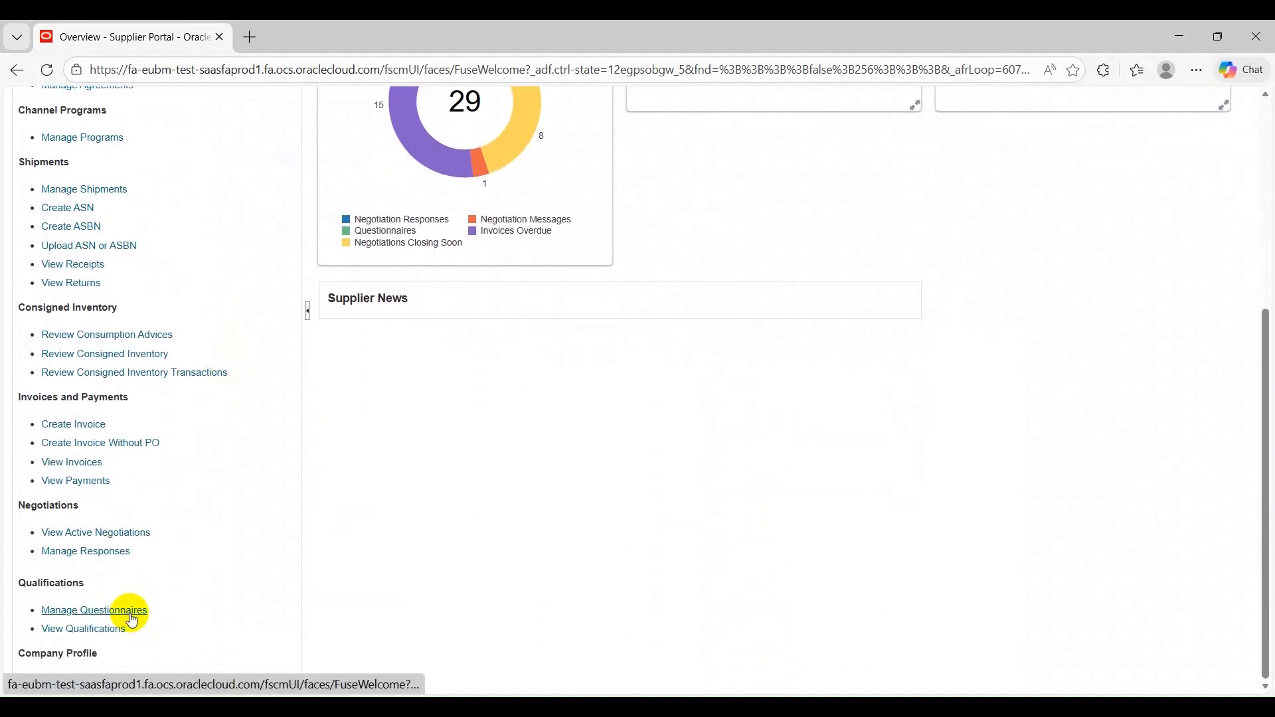
{"action": "left_click", "coordinate": [130, 613]}
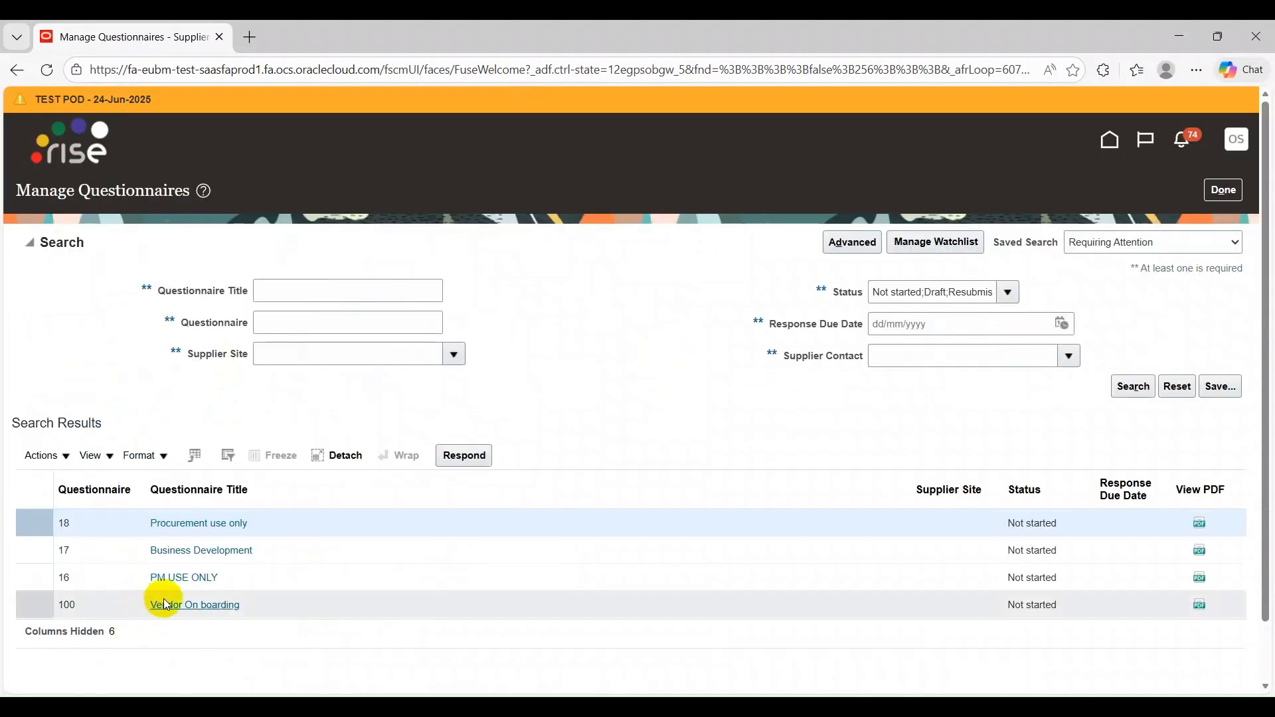
Start a response to the Vendor On boarding questionnaire
{"action": "left_click", "coordinate": [486, 600]}
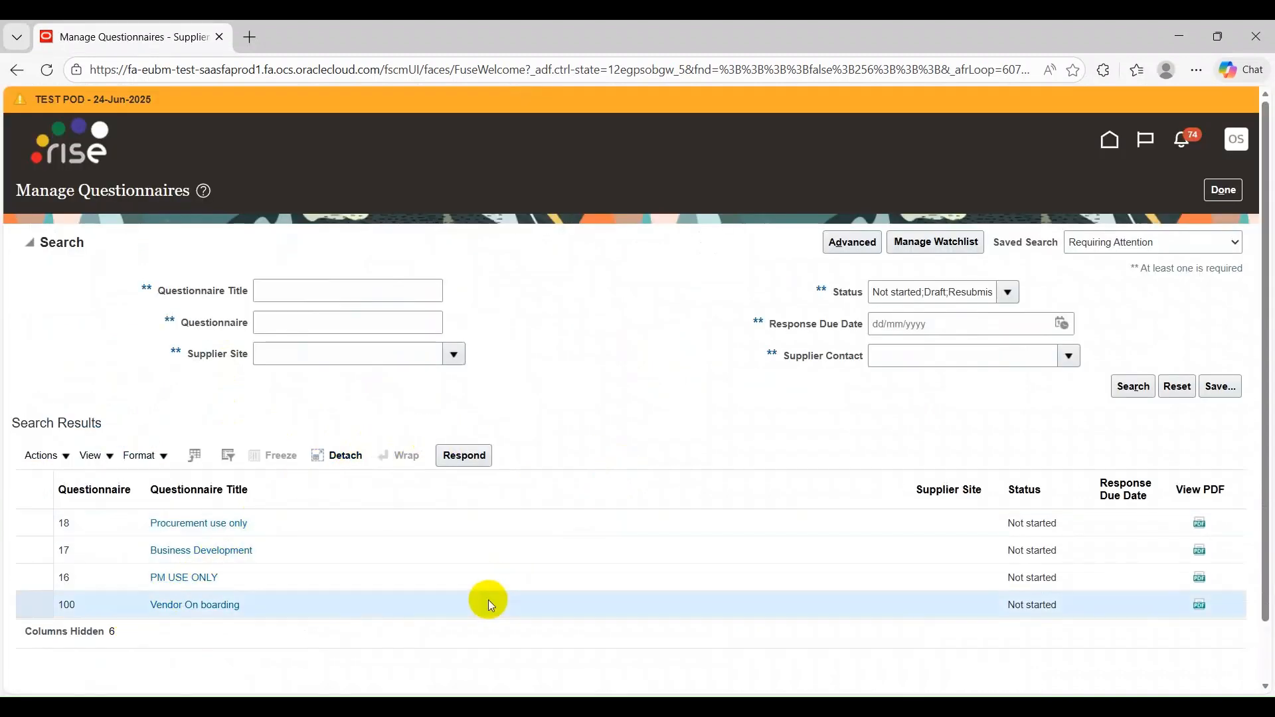
{"action": "left_click", "coordinate": [465, 456]}
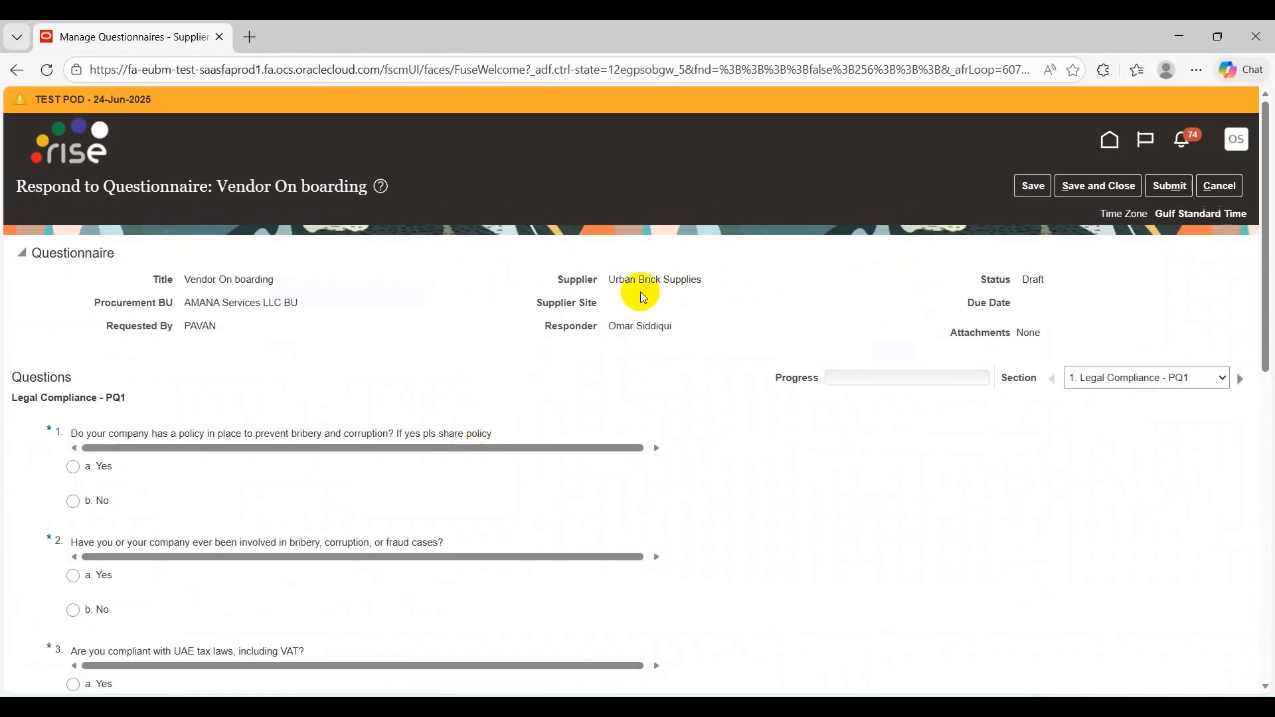
Answer Yes to question 1 on the anti-bribery policy and attach AddRequirements (29).zip from Downloads
{"action": "scroll", "coordinate": [640, 292], "scroll_direction": "down", "scroll_amount": 3}
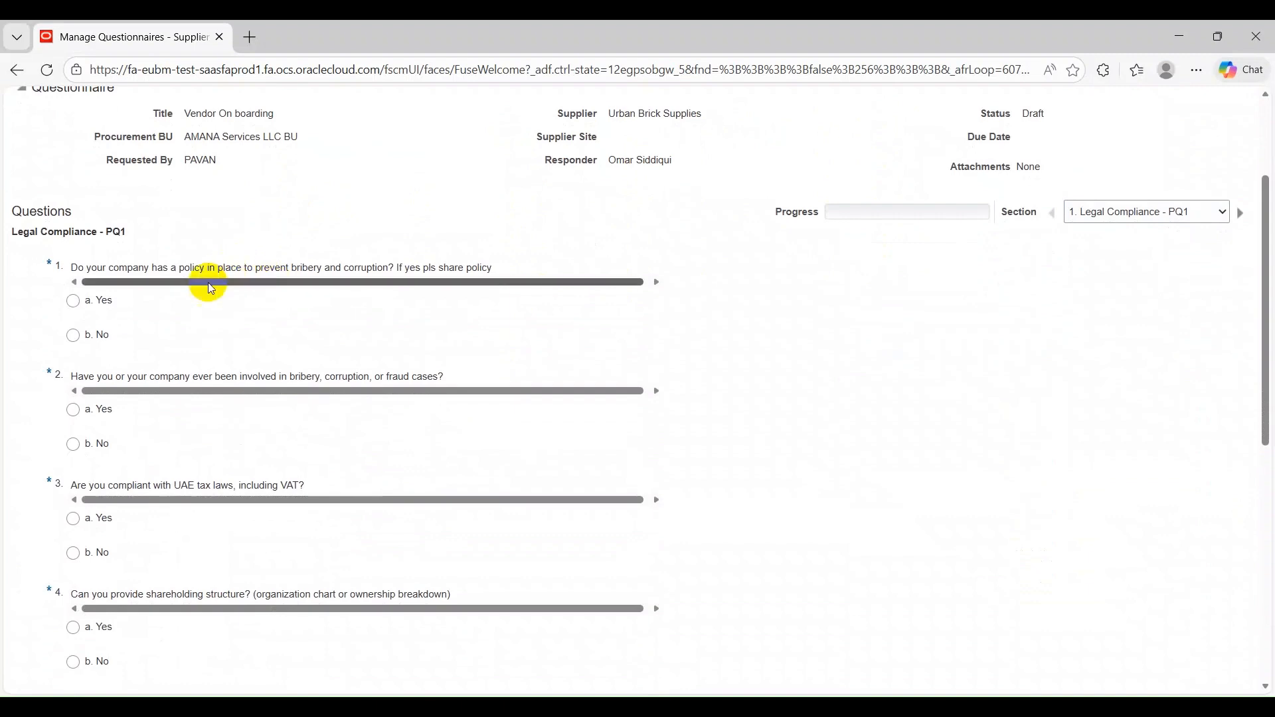
{"action": "left_click", "coordinate": [100, 300]}
{"action": "scroll", "coordinate": [265, 206], "scroll_direction": "down", "scroll_amount": 2}
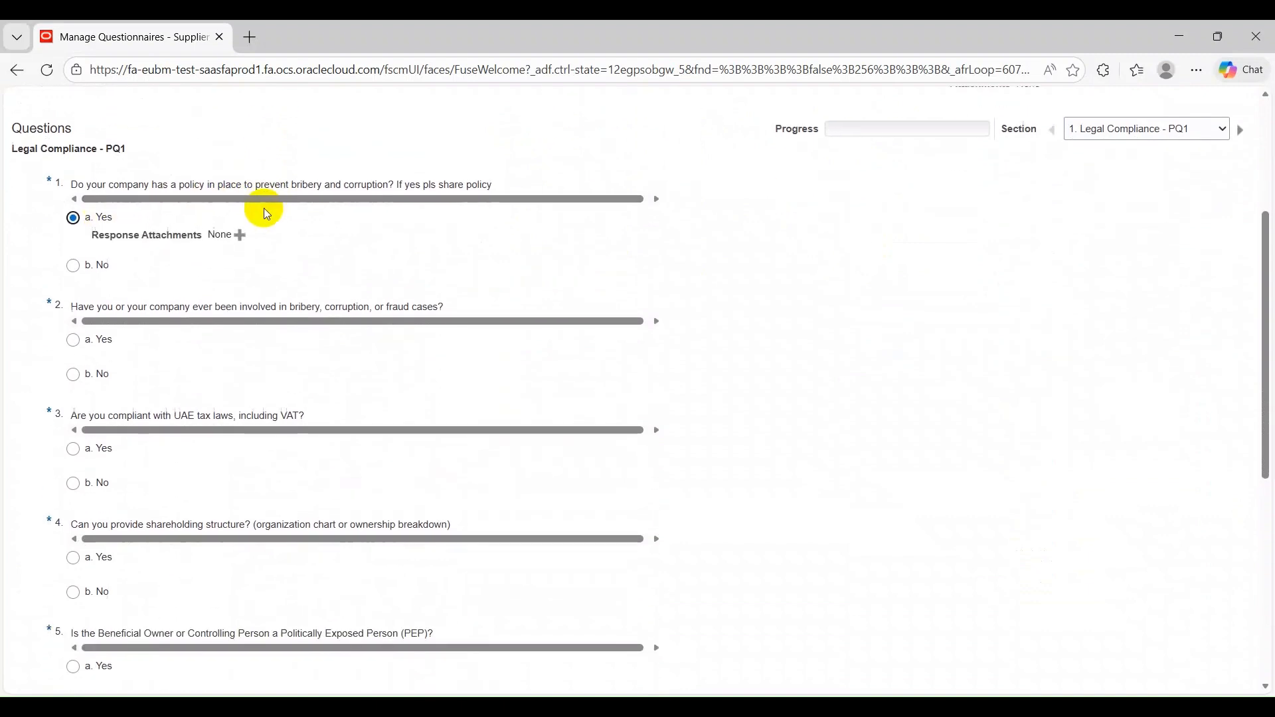
{"action": "scroll", "coordinate": [260, 224], "scroll_direction": "down", "scroll_amount": 2}
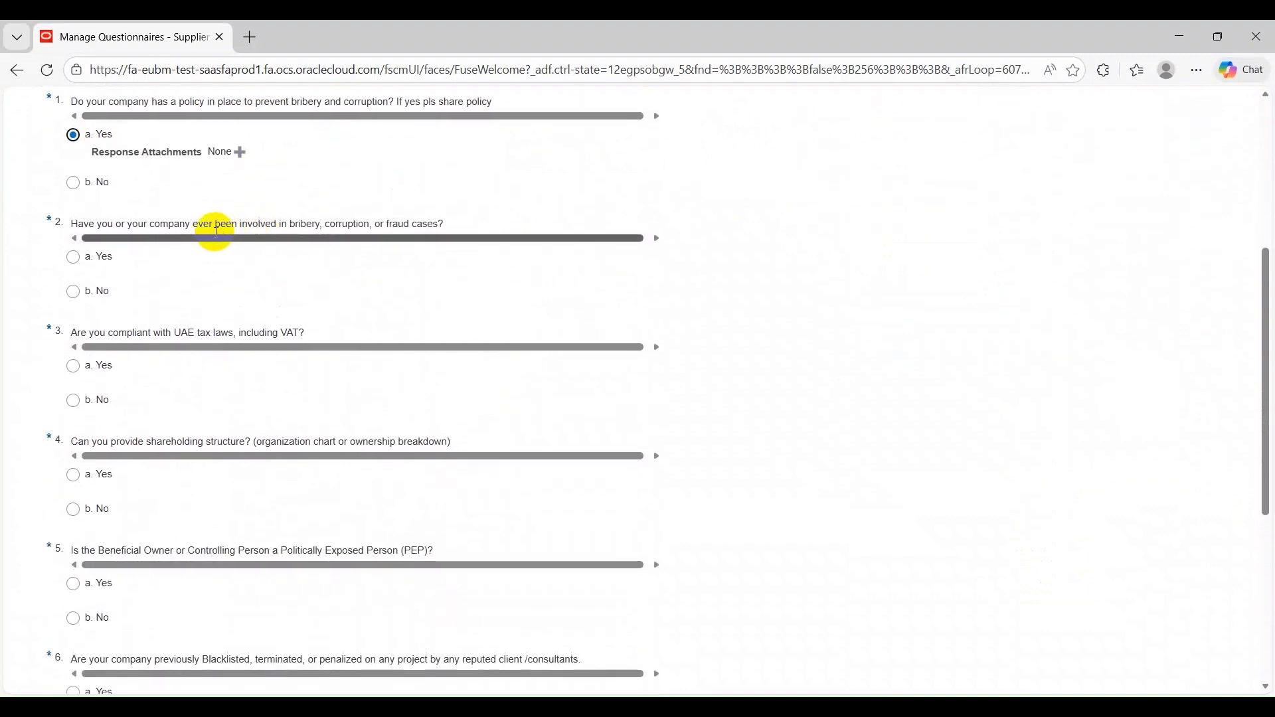
{"action": "left_click", "coordinate": [237, 154]}
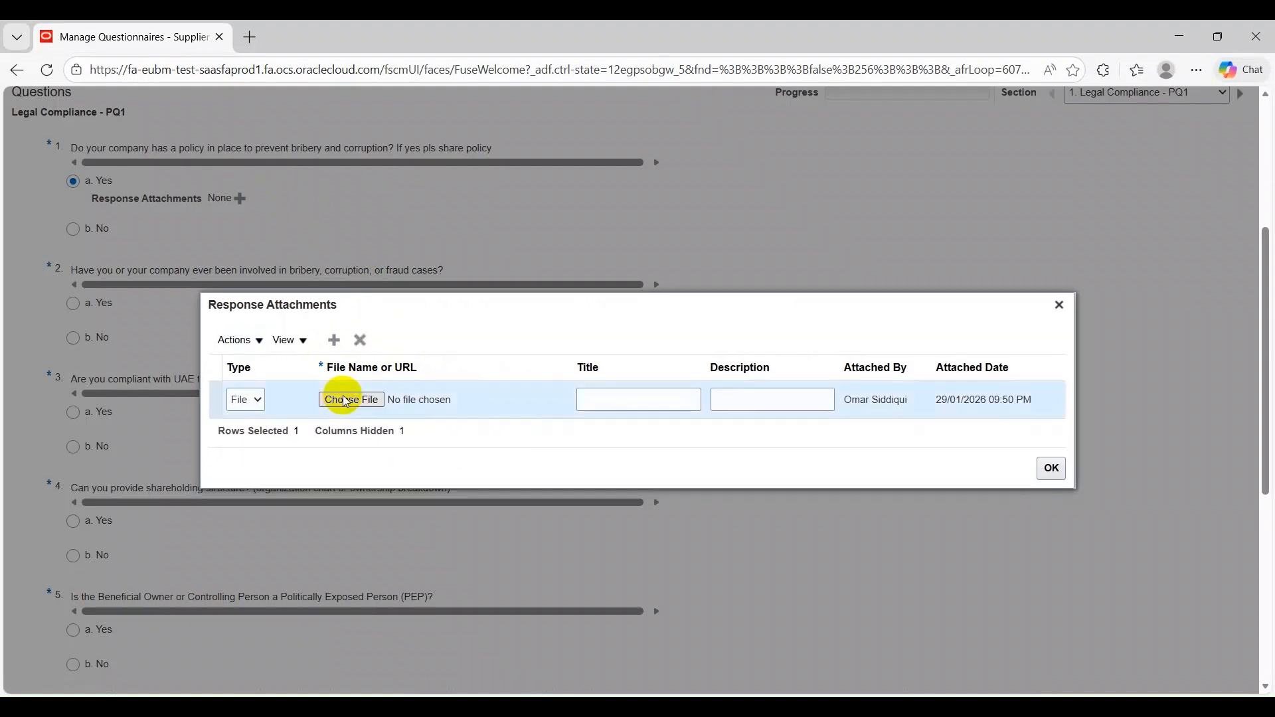
{"action": "left_click", "coordinate": [346, 401]}
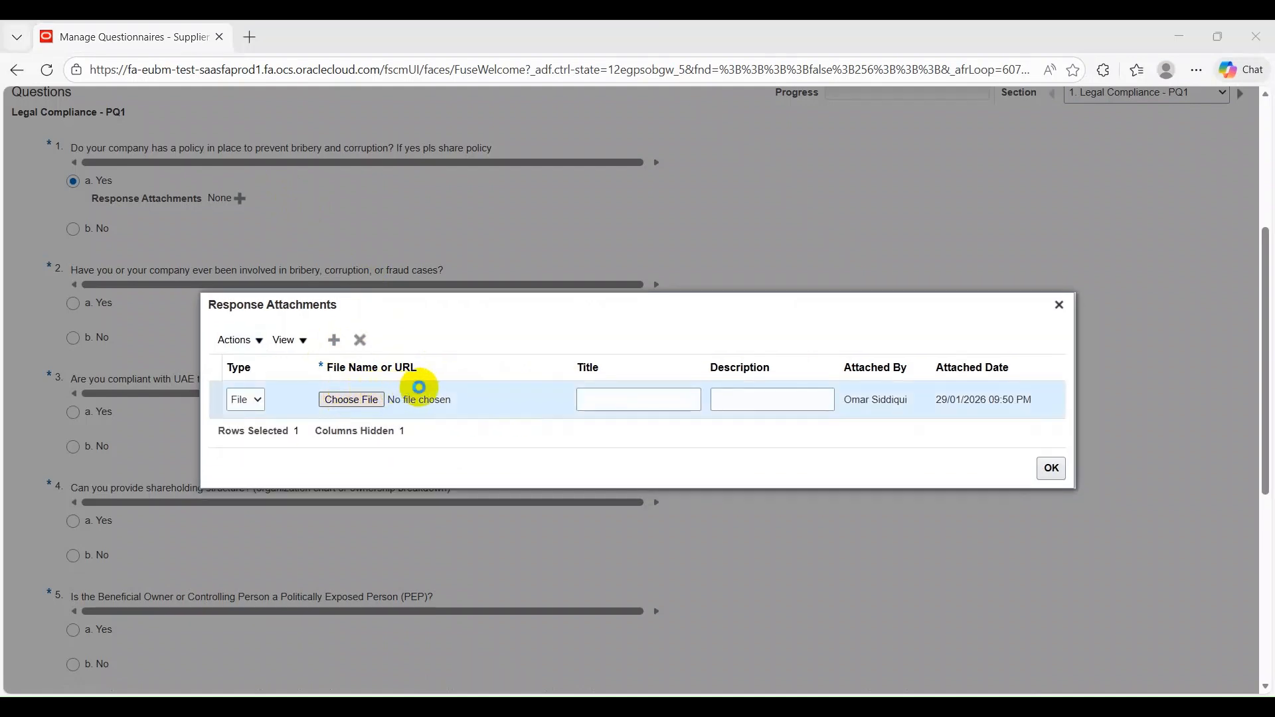
{"action": "left_click", "coordinate": [80, 239]}
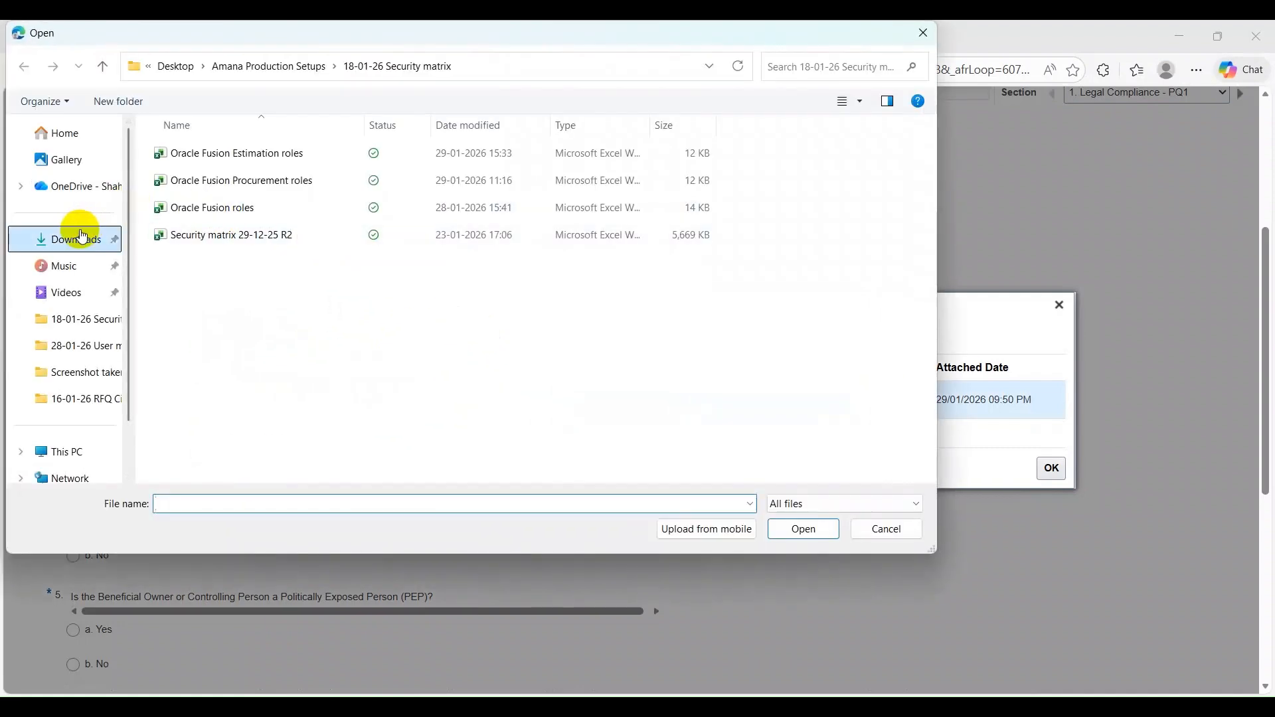
{"action": "left_click", "coordinate": [250, 245]}
{"action": "left_click", "coordinate": [804, 529]}
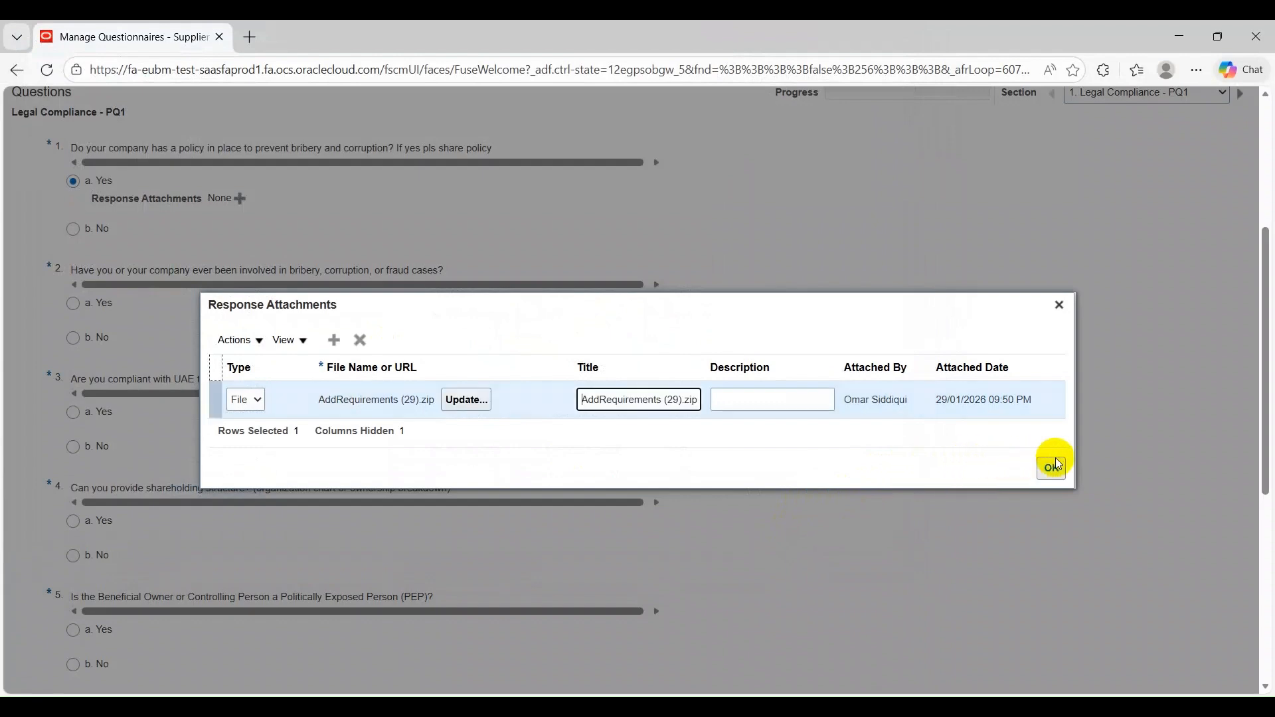
{"action": "left_click", "coordinate": [1048, 470]}
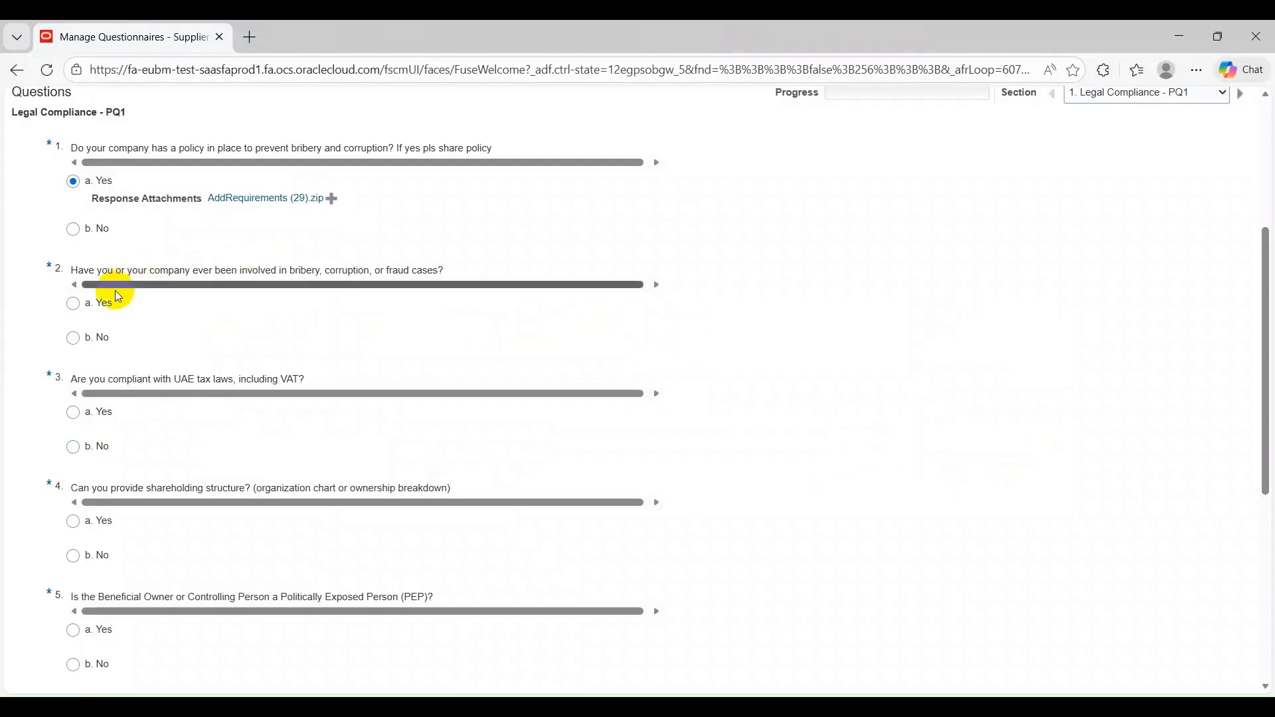
Answer No to question 2 on bribery cases and Yes to question 3 on UAE tax compliance, attaching AddRequirements (28).zip to question 3
{"action": "left_click", "coordinate": [75, 337]}
{"action": "scroll", "coordinate": [137, 332], "scroll_direction": "down", "scroll_amount": 3}
{"action": "left_click", "coordinate": [99, 246]}
{"action": "scroll", "coordinate": [252, 219], "scroll_direction": "down", "scroll_amount": 1}
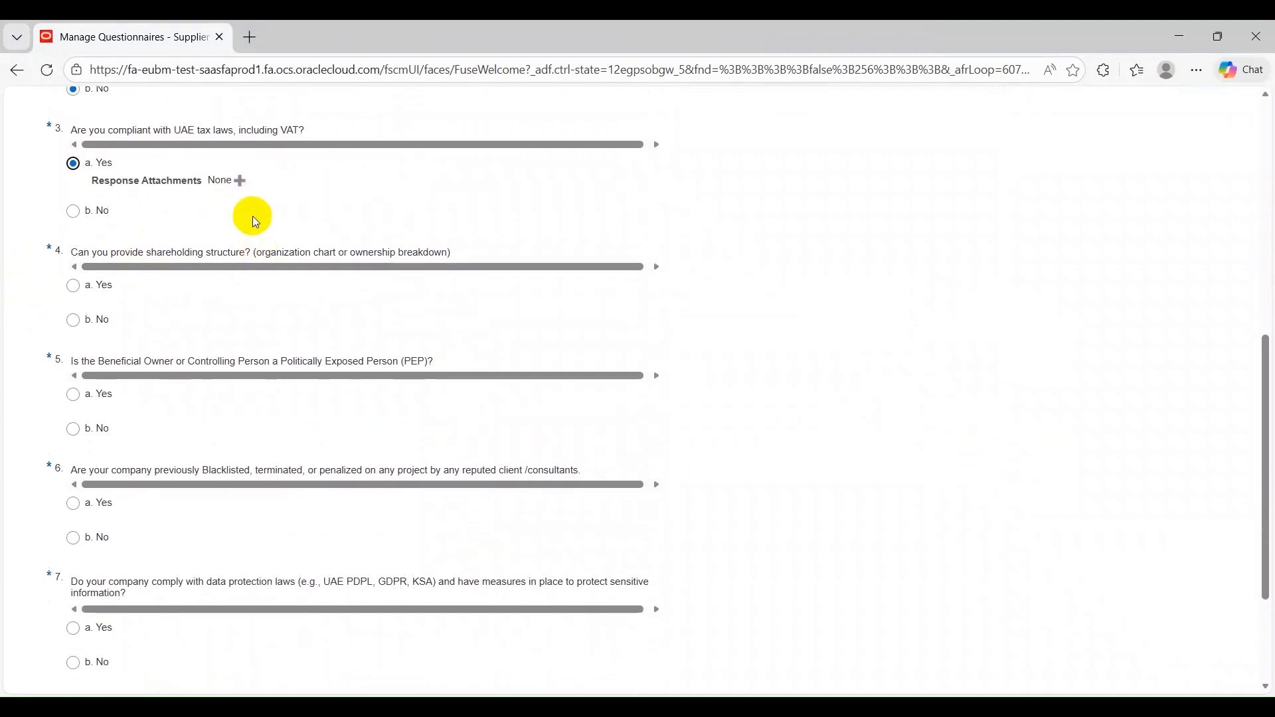
{"action": "left_click", "coordinate": [239, 181]}
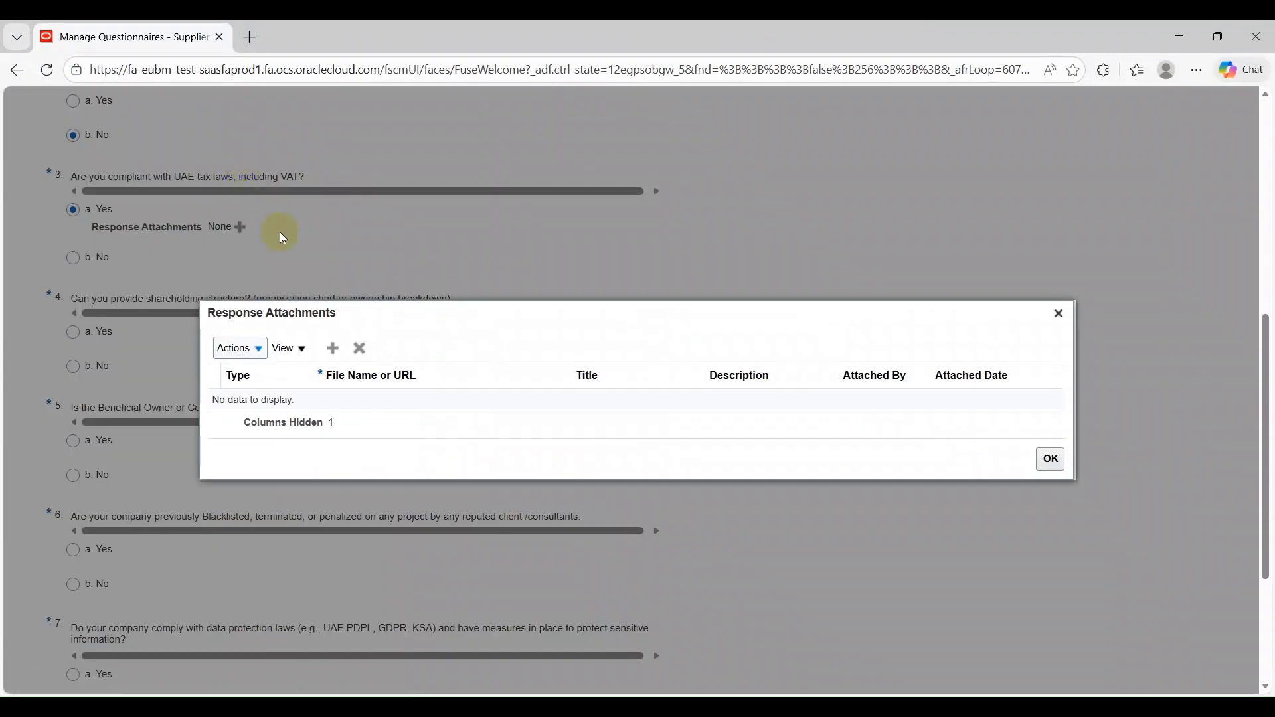
{"action": "left_click", "coordinate": [332, 347]}
{"action": "left_click", "coordinate": [351, 400]}
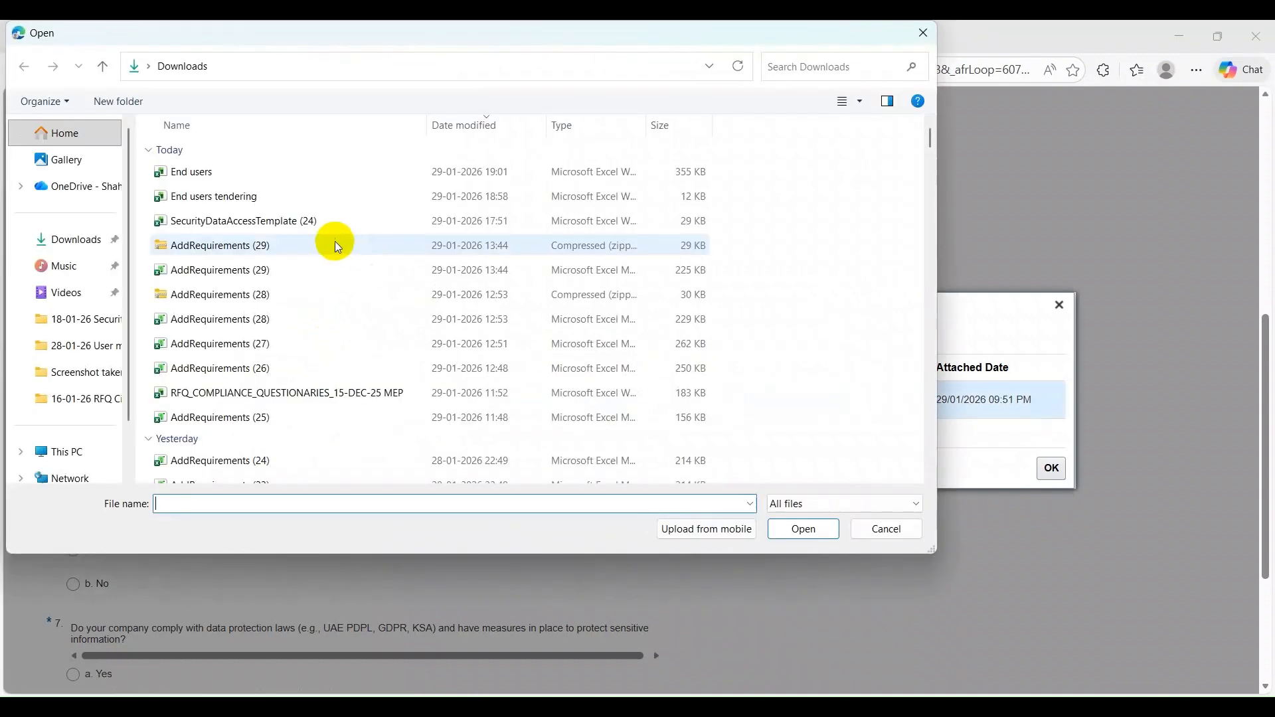
{"action": "left_click", "coordinate": [259, 294]}
{"action": "left_click", "coordinate": [784, 530]}
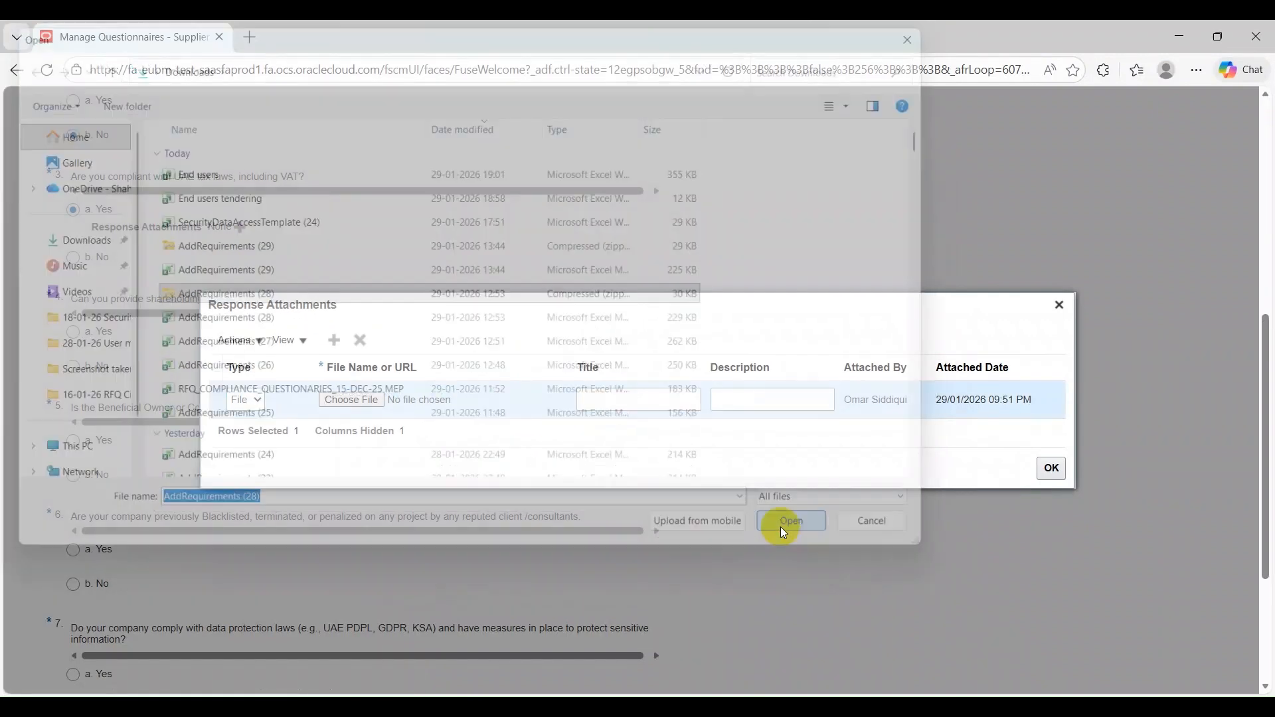
{"action": "left_click", "coordinate": [1048, 472]}
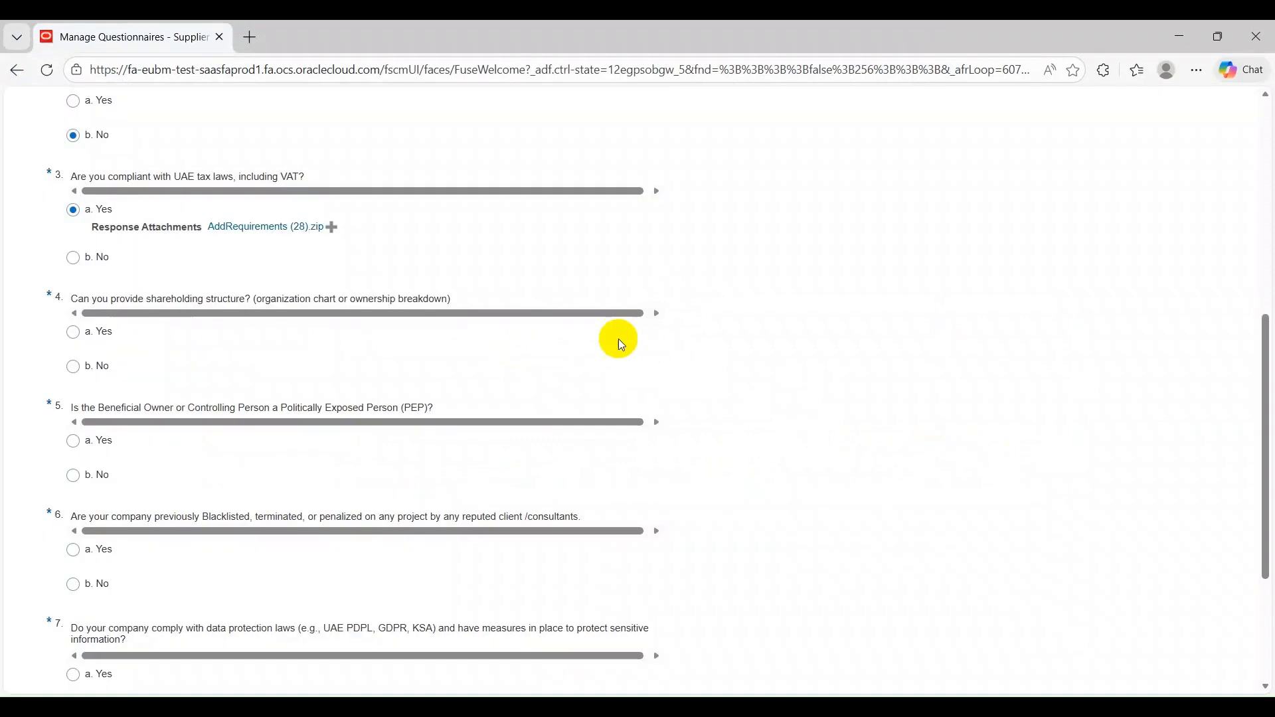
Answer No to questions 4 to 7 on shareholding structure, PEP status, blacklisting and data protection
{"action": "scroll", "coordinate": [166, 212], "scroll_direction": "down", "scroll_amount": 1}
{"action": "left_click", "coordinate": [93, 282]}
{"action": "scroll", "coordinate": [49, 239], "scroll_direction": "down", "scroll_amount": 2}
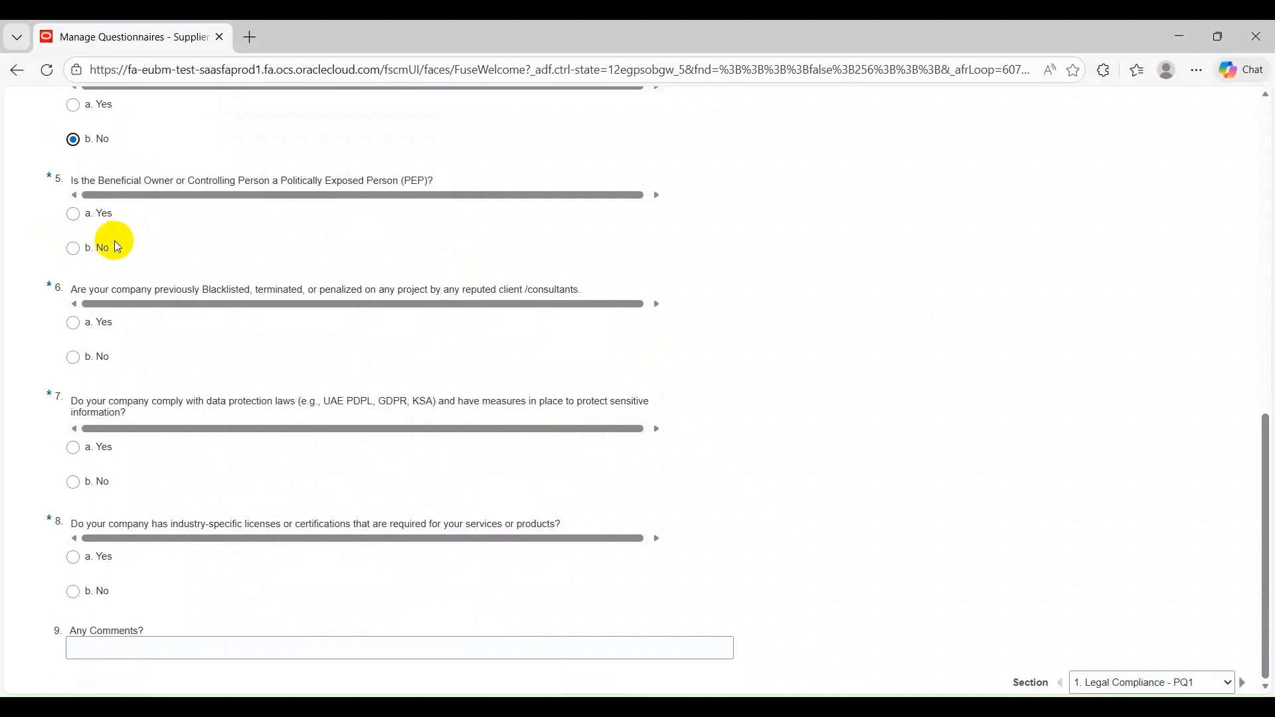
{"action": "left_click", "coordinate": [105, 244]}
{"action": "left_click", "coordinate": [94, 357]}
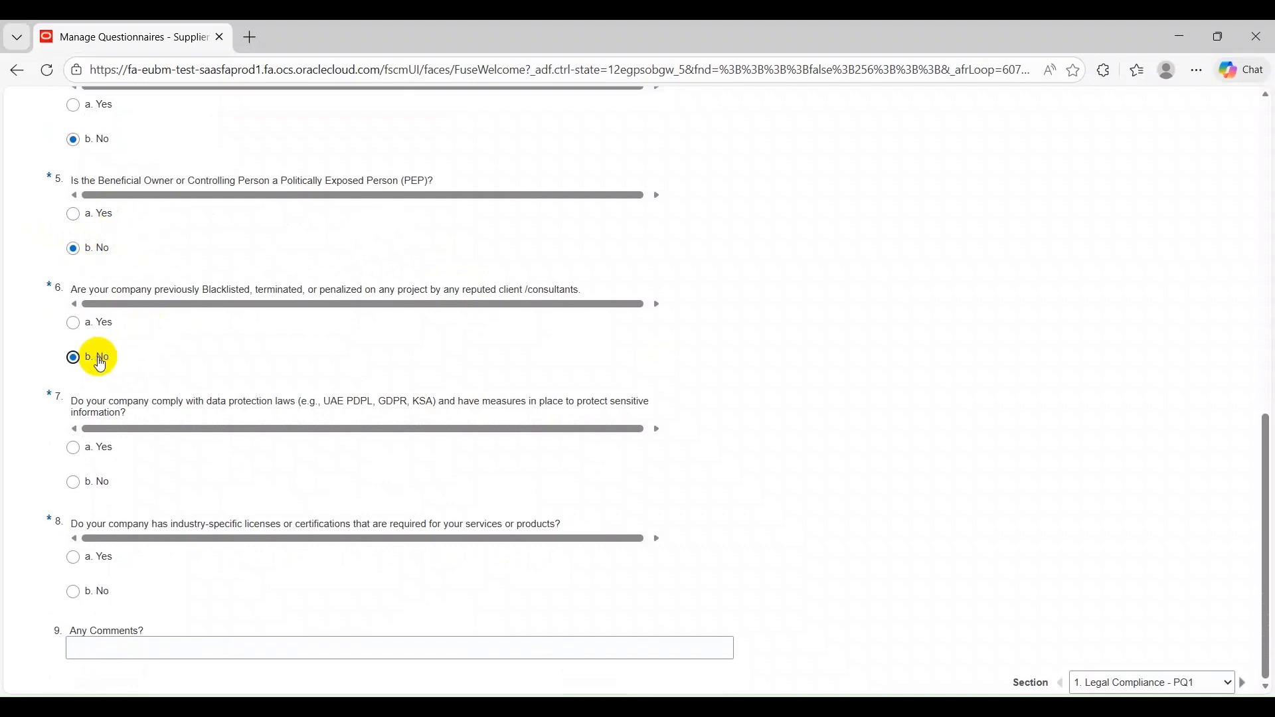
{"action": "left_click", "coordinate": [88, 481]}
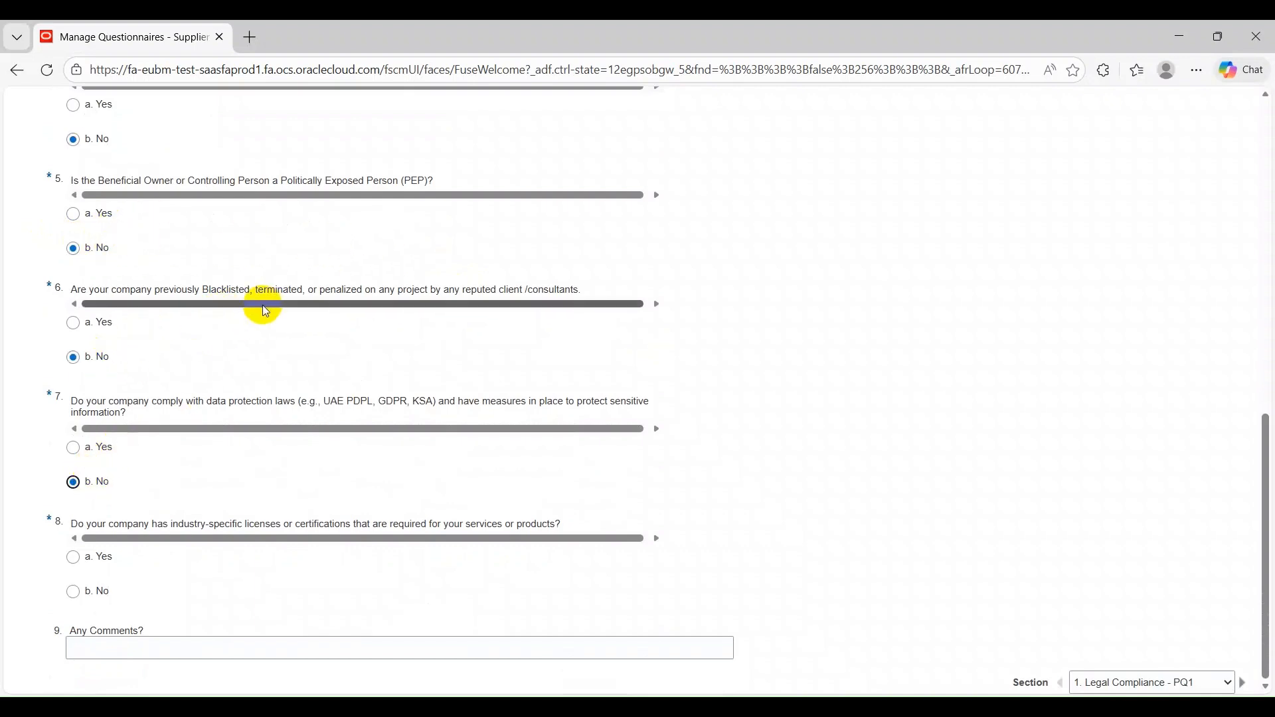
Answer Yes to question 8 on industry-specific licenses and attach 289_SUPPLIER.pdf from Downloads
{"action": "left_click", "coordinate": [89, 562]}
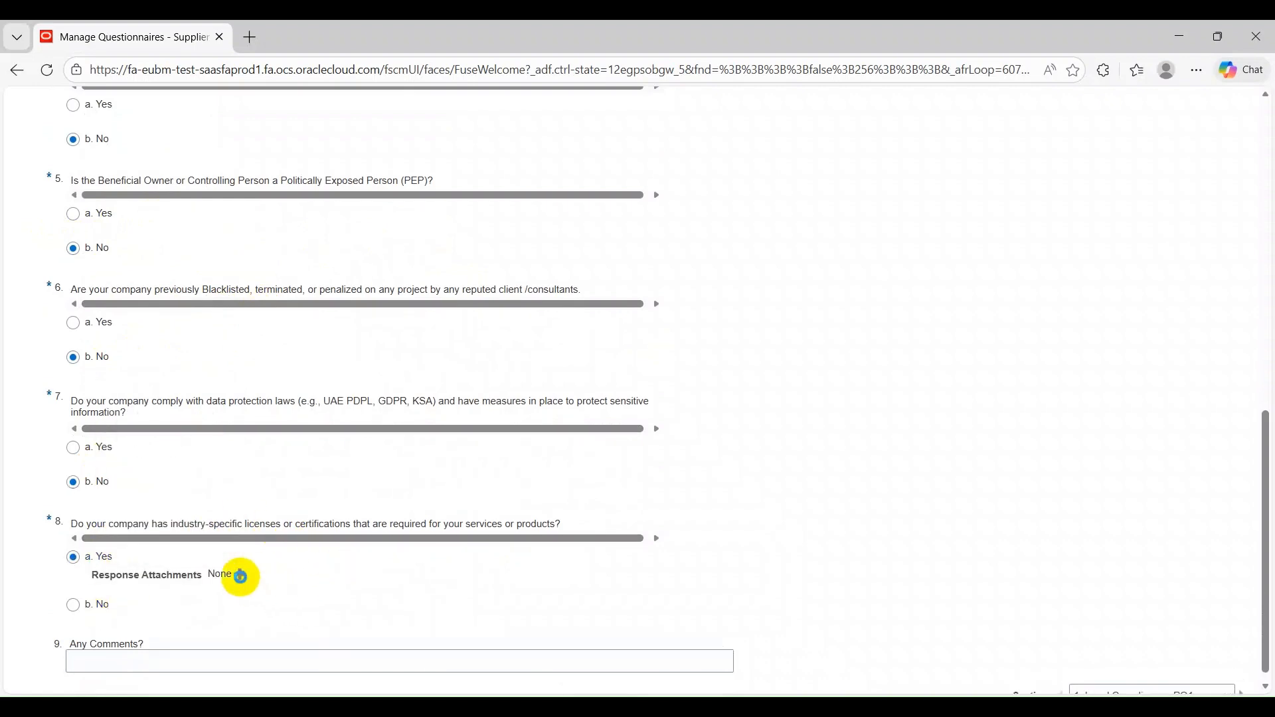
{"action": "left_click", "coordinate": [241, 577]}
{"action": "left_click", "coordinate": [335, 348]}
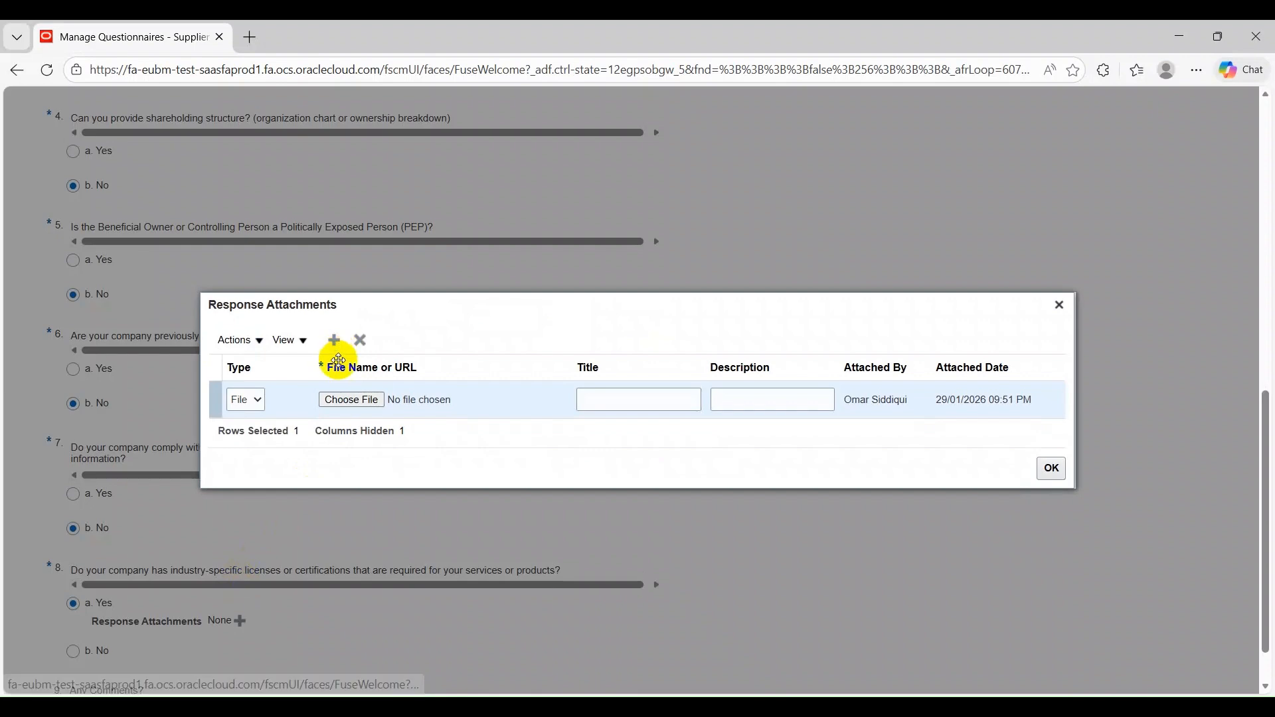
{"action": "left_click", "coordinate": [365, 399]}
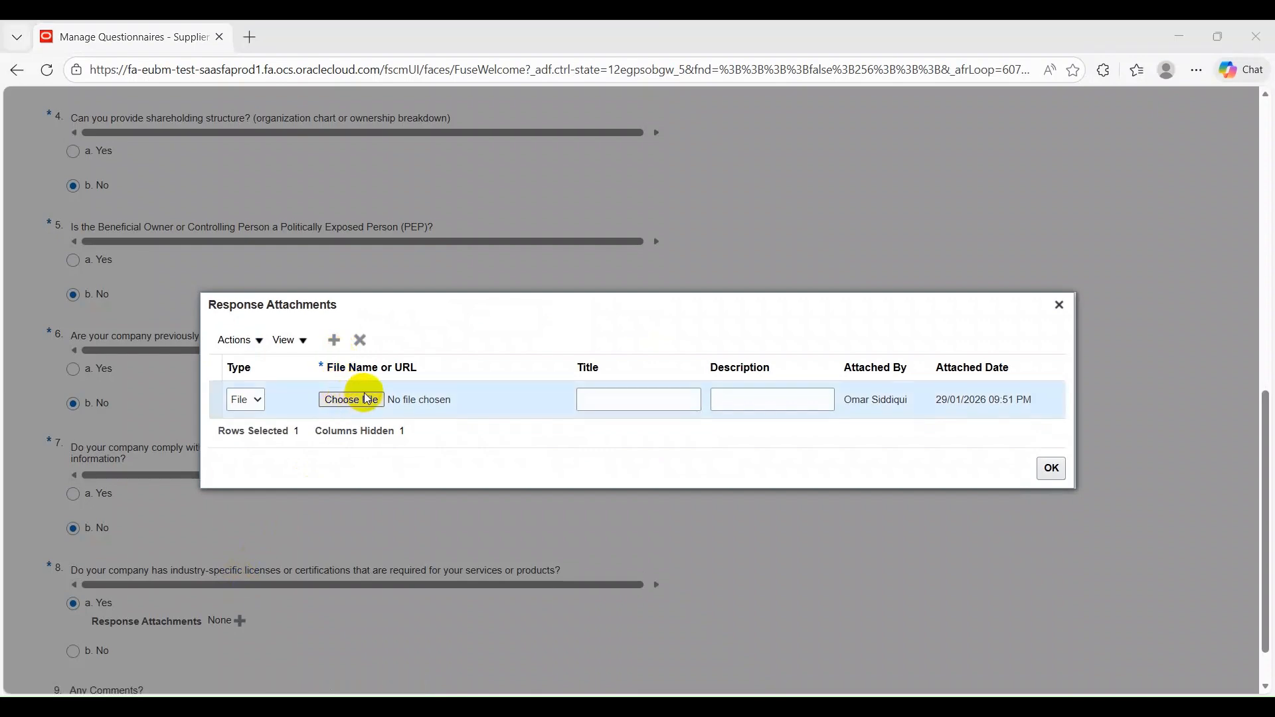
{"action": "scroll", "coordinate": [279, 333], "scroll_direction": "down", "scroll_amount": 3}
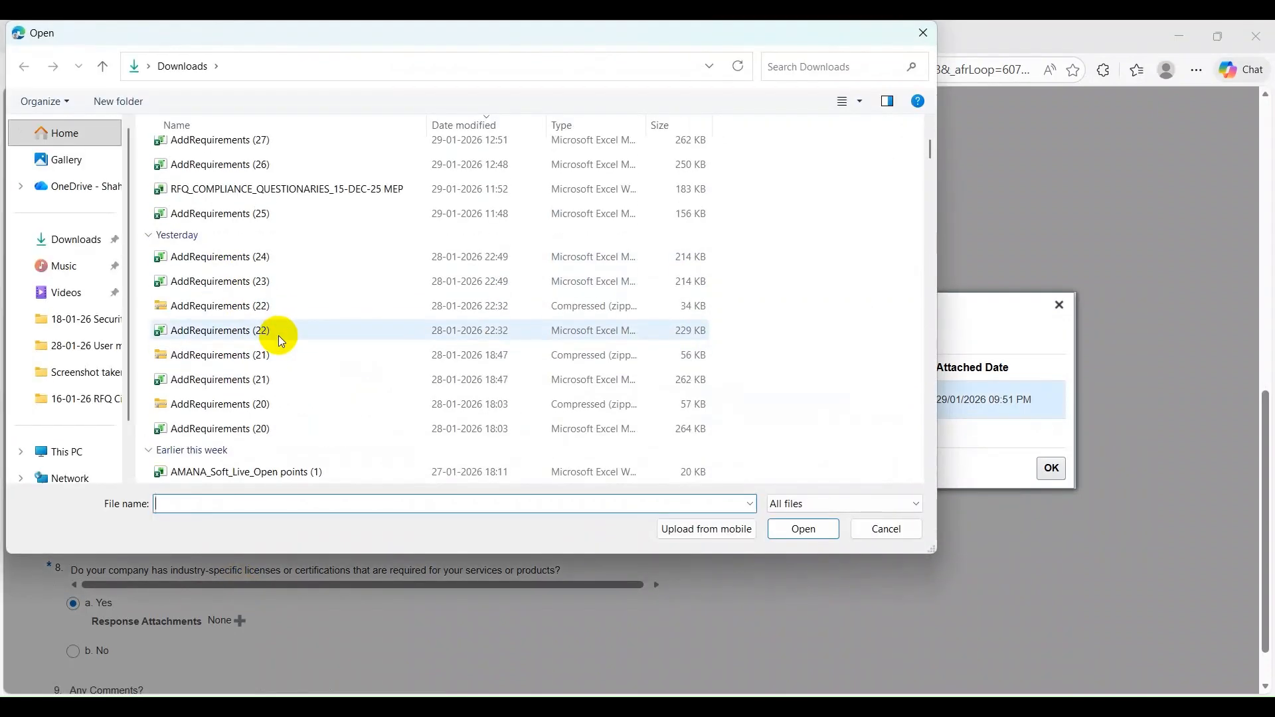
{"action": "scroll", "coordinate": [278, 336], "scroll_direction": "down", "scroll_amount": 3}
{"action": "left_click", "coordinate": [266, 277]}
{"action": "left_click", "coordinate": [774, 531]}
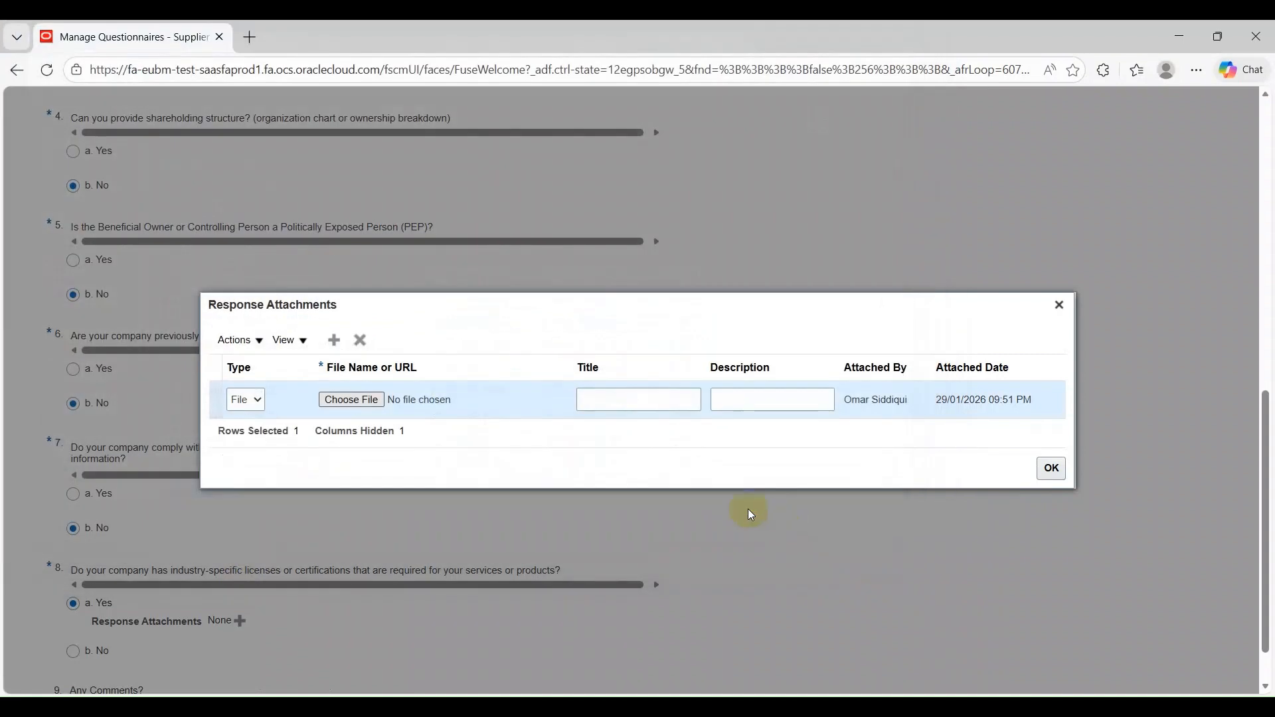
{"action": "left_click", "coordinate": [1056, 468]}
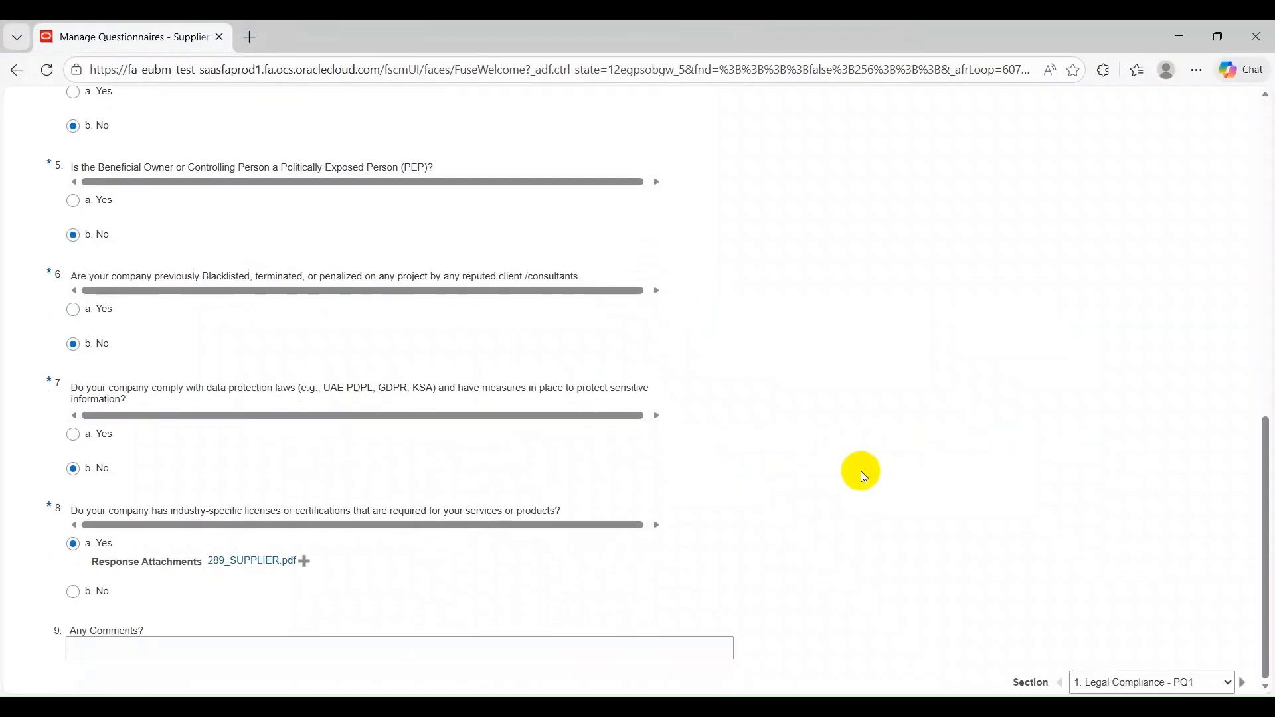
Save the Legal Compliance answers and go to section 2, PQ2.Finance.Compliance
{"action": "scroll", "coordinate": [864, 465], "scroll_direction": "up", "scroll_amount": 10}
{"action": "left_click", "coordinate": [1033, 188]}
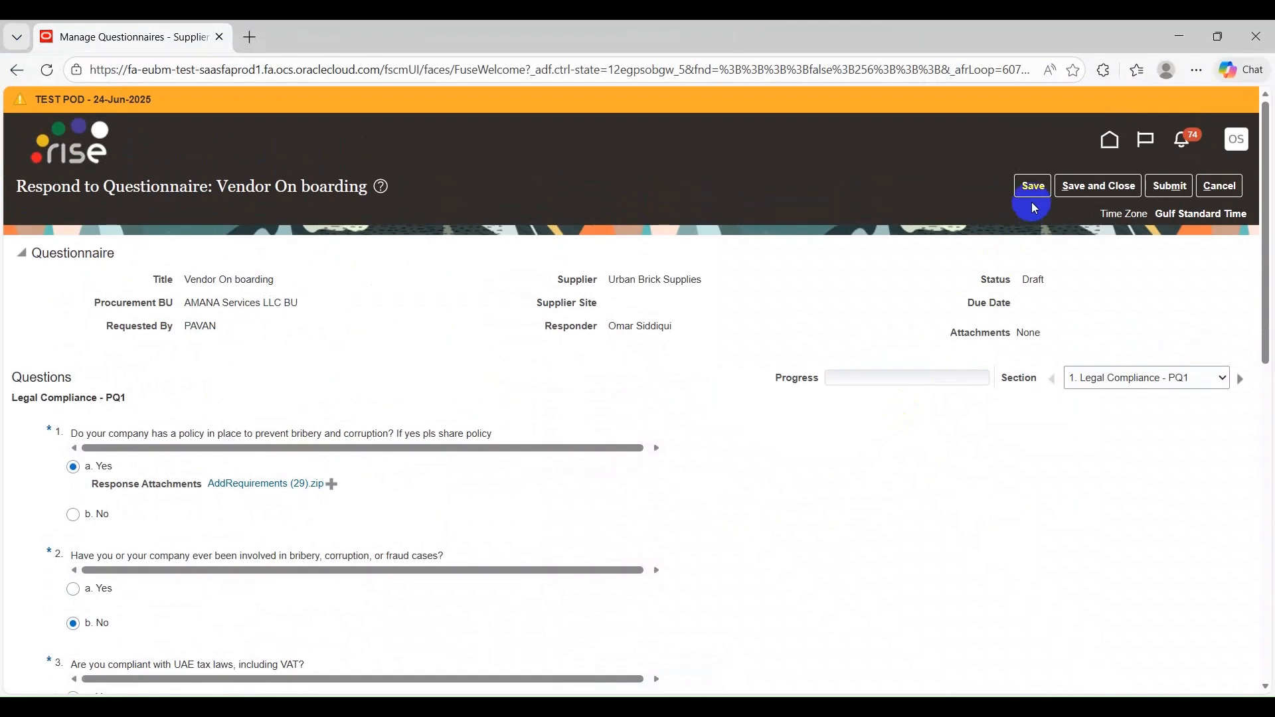
{"action": "left_click", "coordinate": [1239, 391]}
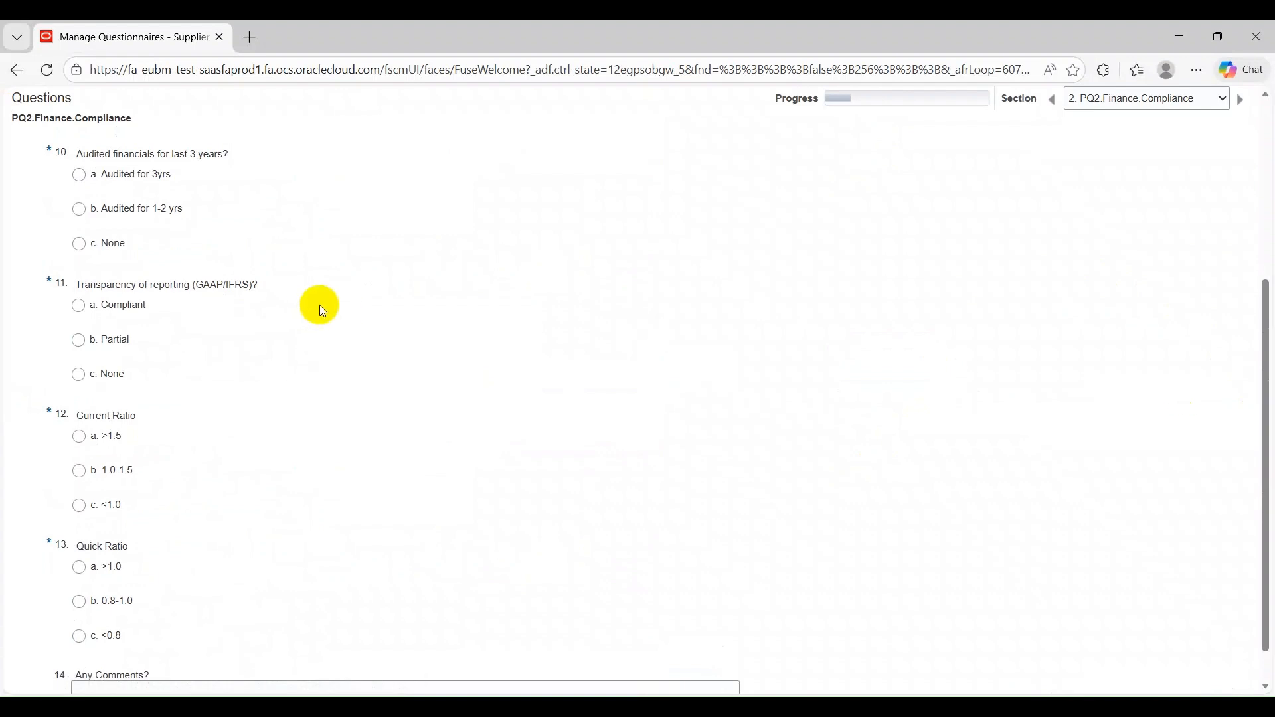
Answer the finance questions with Audited for 3yrs for audited financials, Compliant for reporting transparency and 1.0-1.5 for Current Ratio
{"action": "scroll", "coordinate": [320, 305], "scroll_direction": "up", "scroll_amount": 3}
{"action": "left_click", "coordinate": [145, 343]}
{"action": "scroll", "coordinate": [138, 264], "scroll_direction": "down", "scroll_amount": 2}
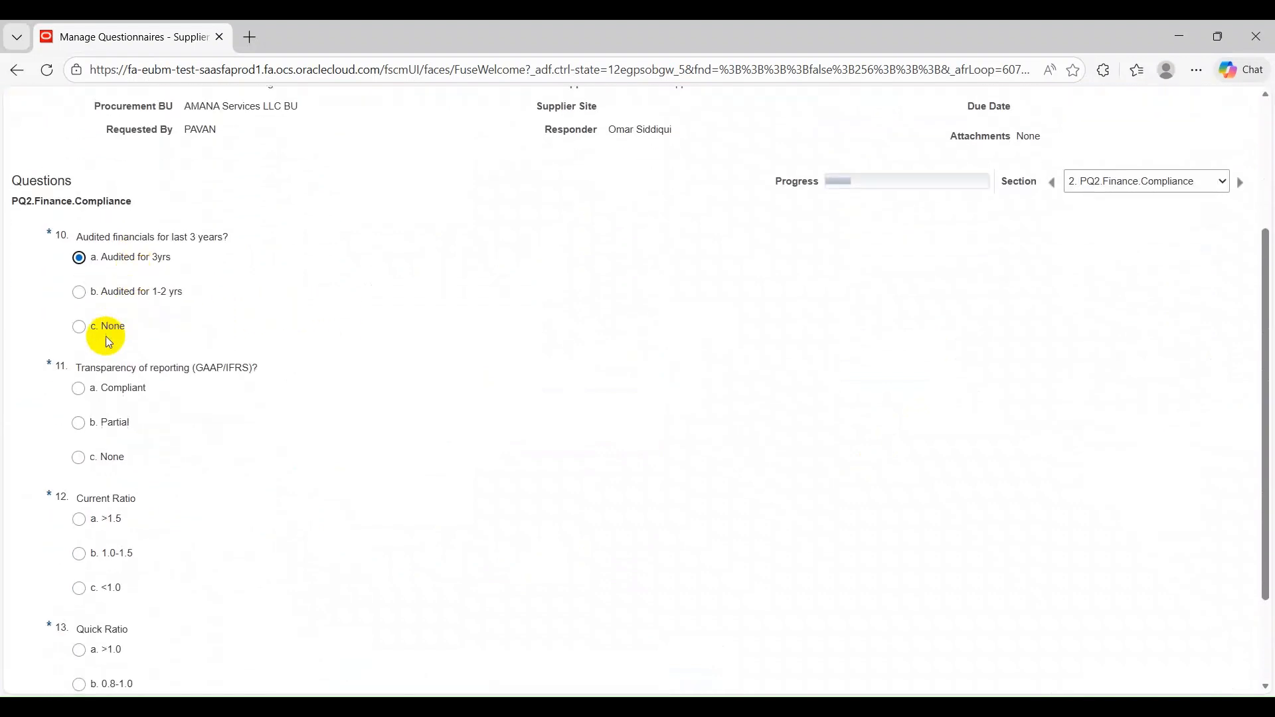
{"action": "double_click", "coordinate": [116, 393]}
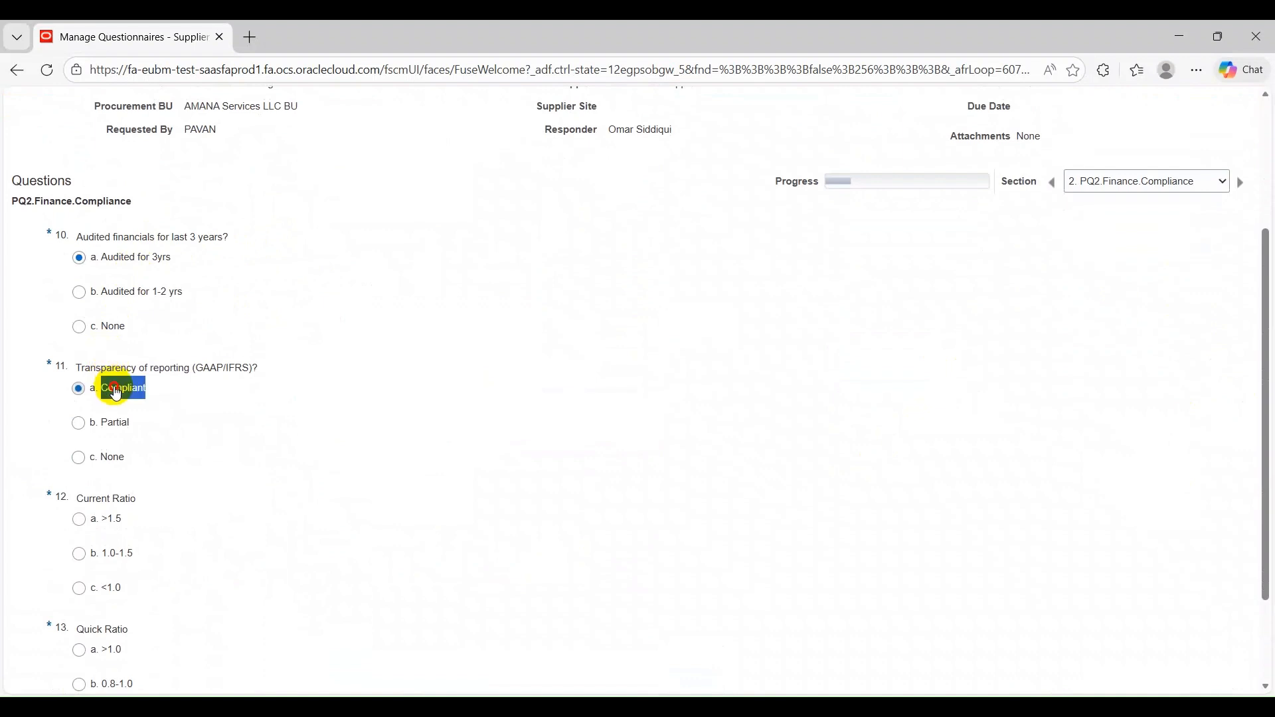
{"action": "left_click", "coordinate": [322, 413]}
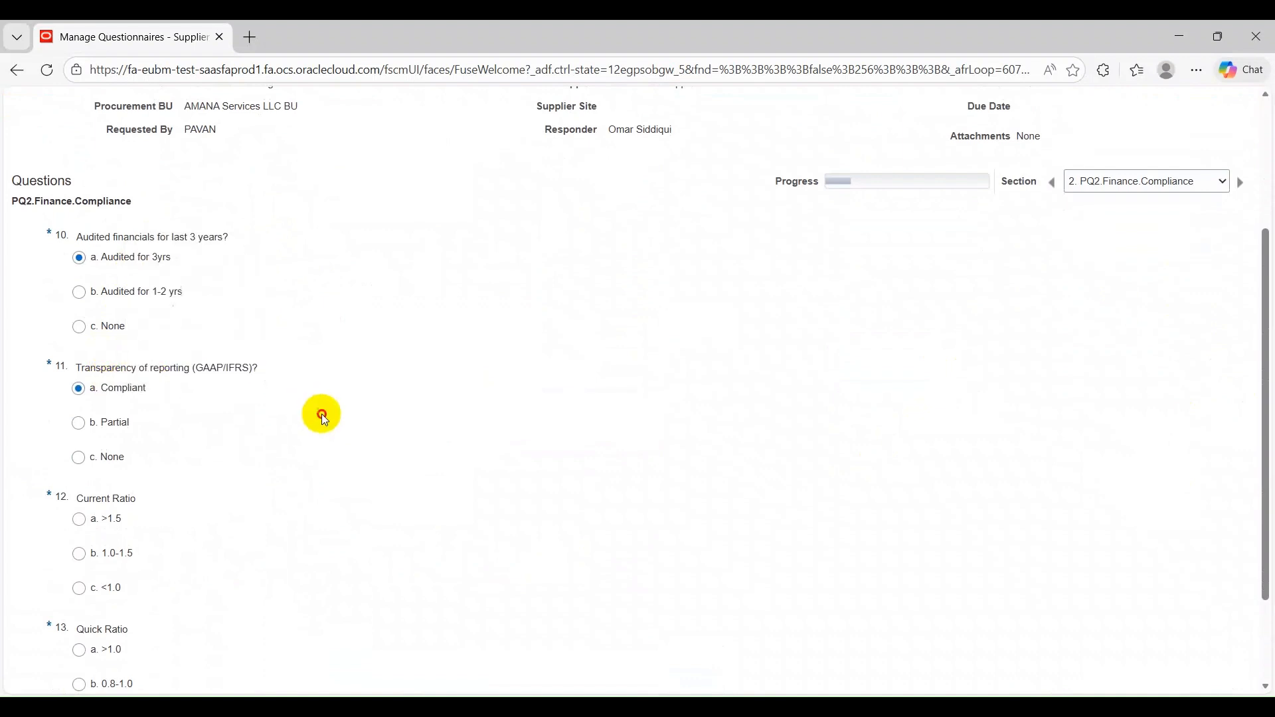
{"action": "scroll", "coordinate": [188, 285], "scroll_direction": "down", "scroll_amount": 2}
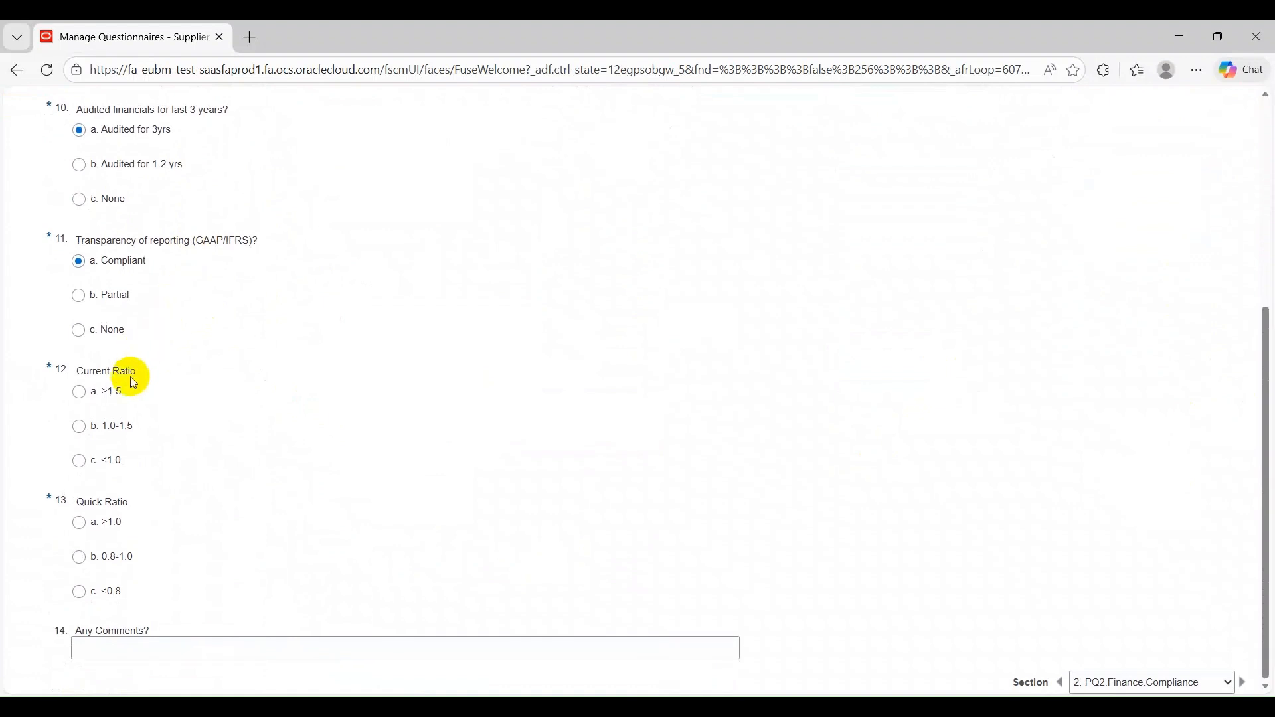
{"action": "left_click", "coordinate": [110, 428]}
Save the finance answers and go to section 3, QA/QC Compliance - PQ3
{"action": "scroll", "coordinate": [953, 325], "scroll_direction": "up", "scroll_amount": 5}
{"action": "left_click", "coordinate": [1030, 187]}
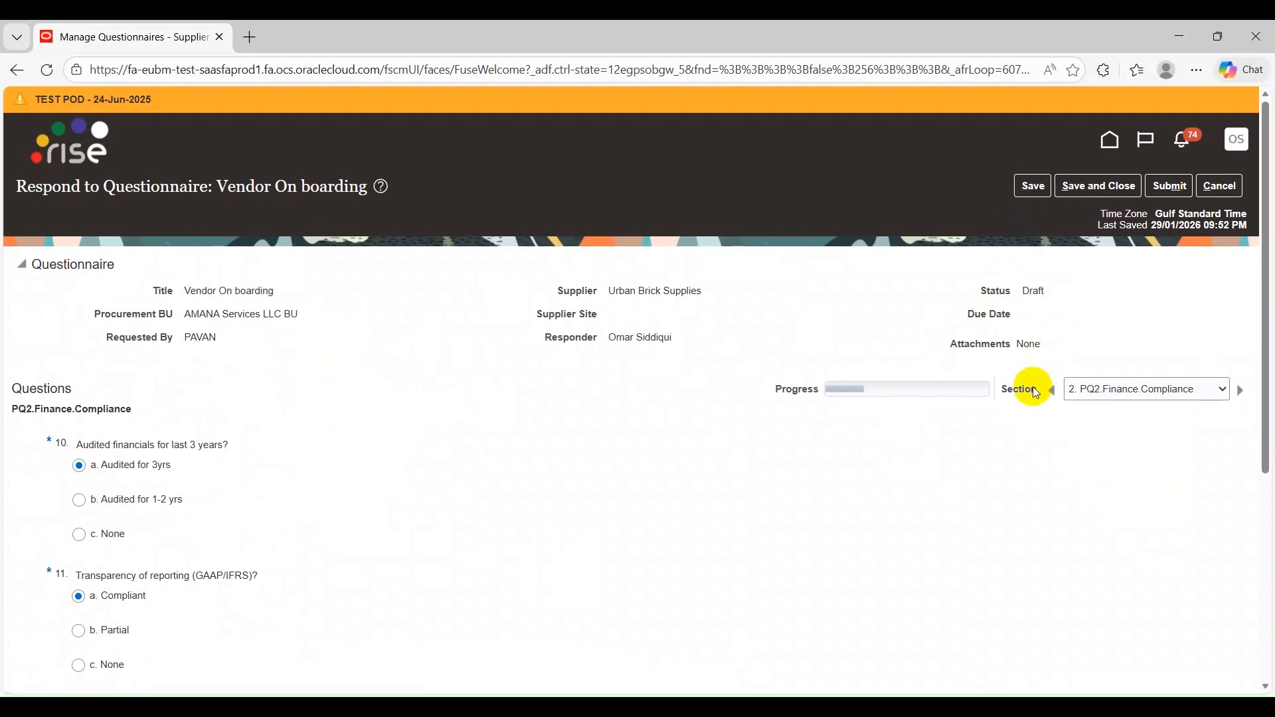
{"action": "left_click", "coordinate": [1239, 389]}
{"action": "scroll", "coordinate": [793, 292], "scroll_direction": "up", "scroll_amount": 3}
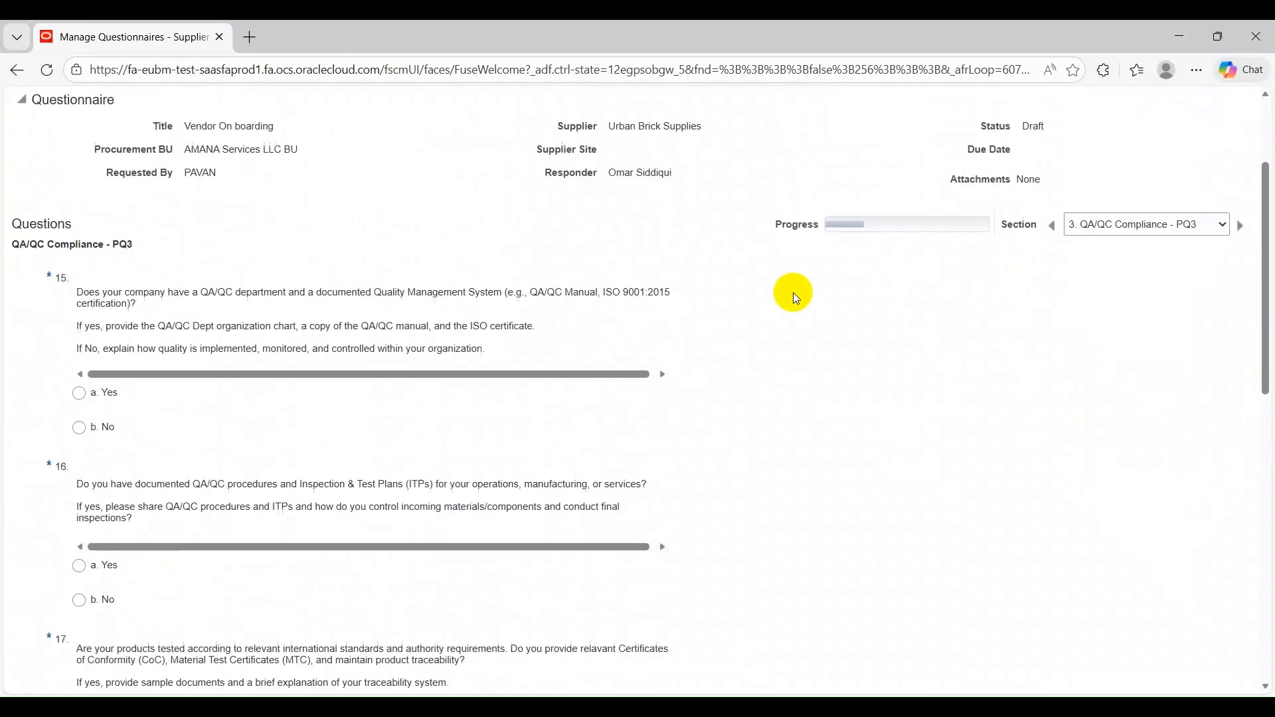
Answer No to questions 15, 16 and 17 on the quality management system, QA/QC procedures and product testing
{"action": "scroll", "coordinate": [34, 317], "scroll_direction": "down", "scroll_amount": 1}
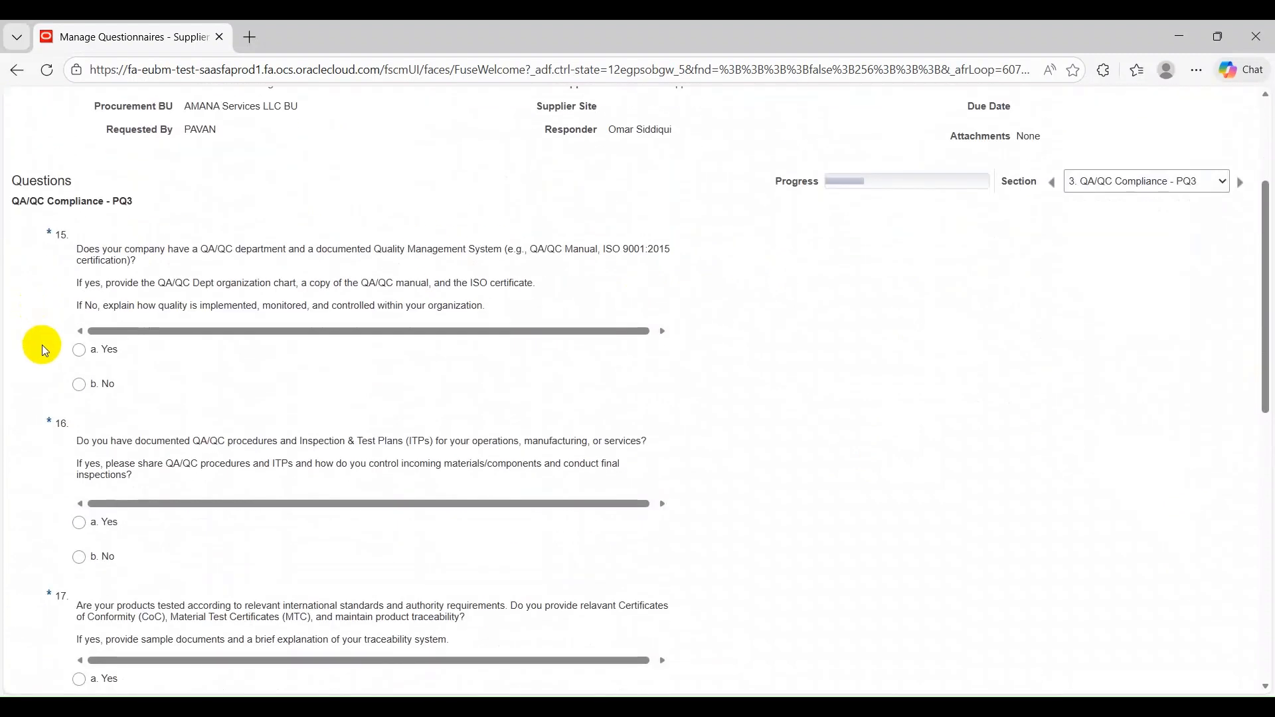
{"action": "left_click", "coordinate": [105, 388]}
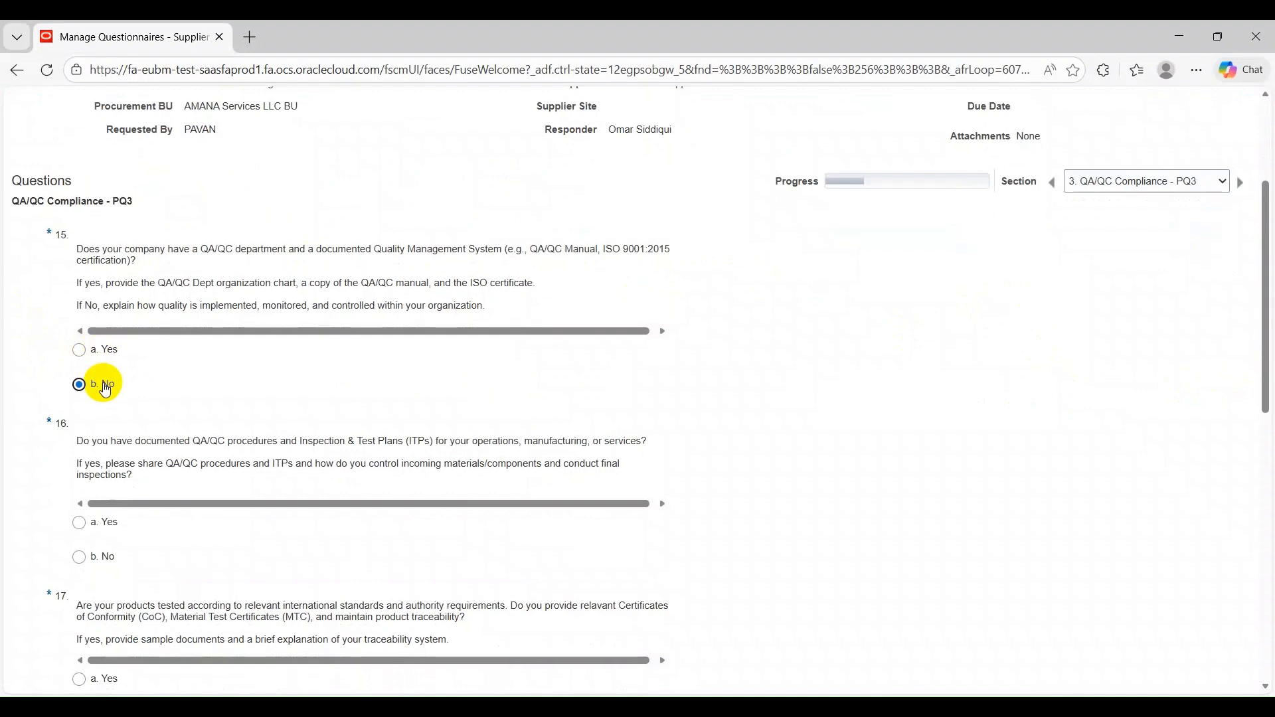
{"action": "scroll", "coordinate": [257, 270], "scroll_direction": "down", "scroll_amount": 3}
{"action": "left_click", "coordinate": [115, 312]}
{"action": "scroll", "coordinate": [552, 245], "scroll_direction": "down", "scroll_amount": 2}
{"action": "left_click", "coordinate": [133, 290]}
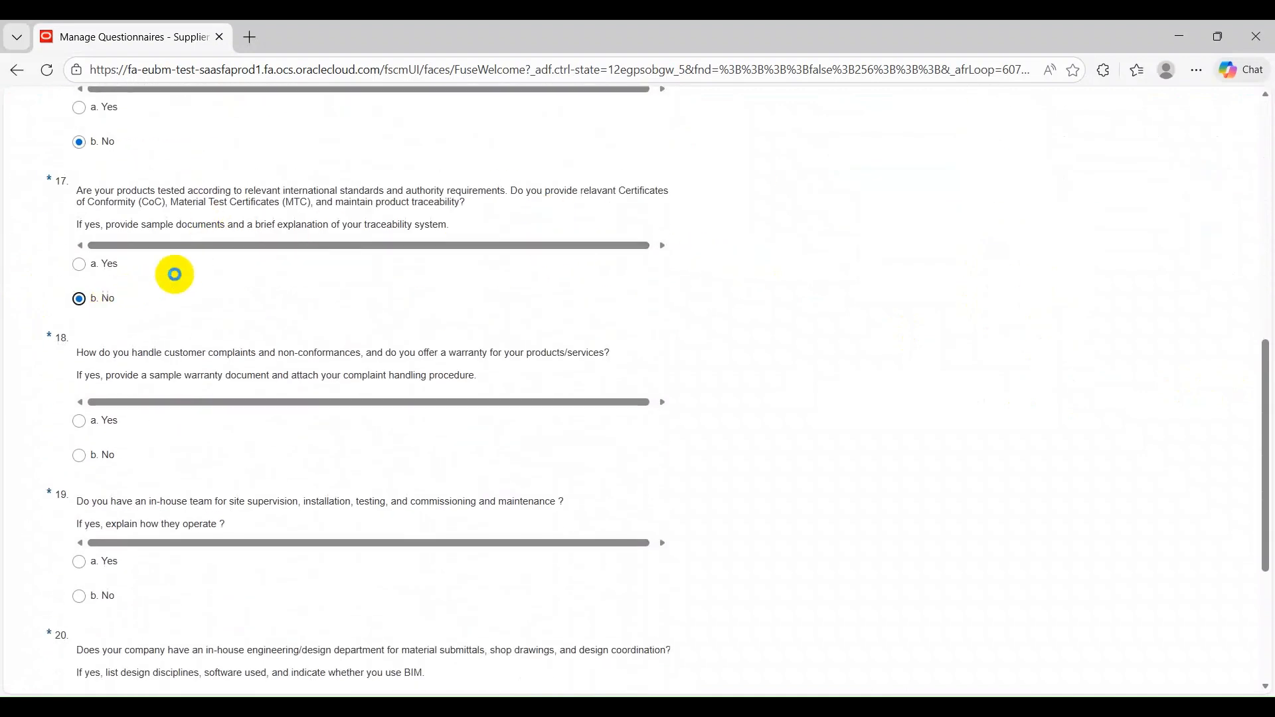
Answer Yes to question 18 on complaints and warranty and attach AddRequirements (27).xlsm from Downloads
{"action": "scroll", "coordinate": [481, 279], "scroll_direction": "down", "scroll_amount": 2}
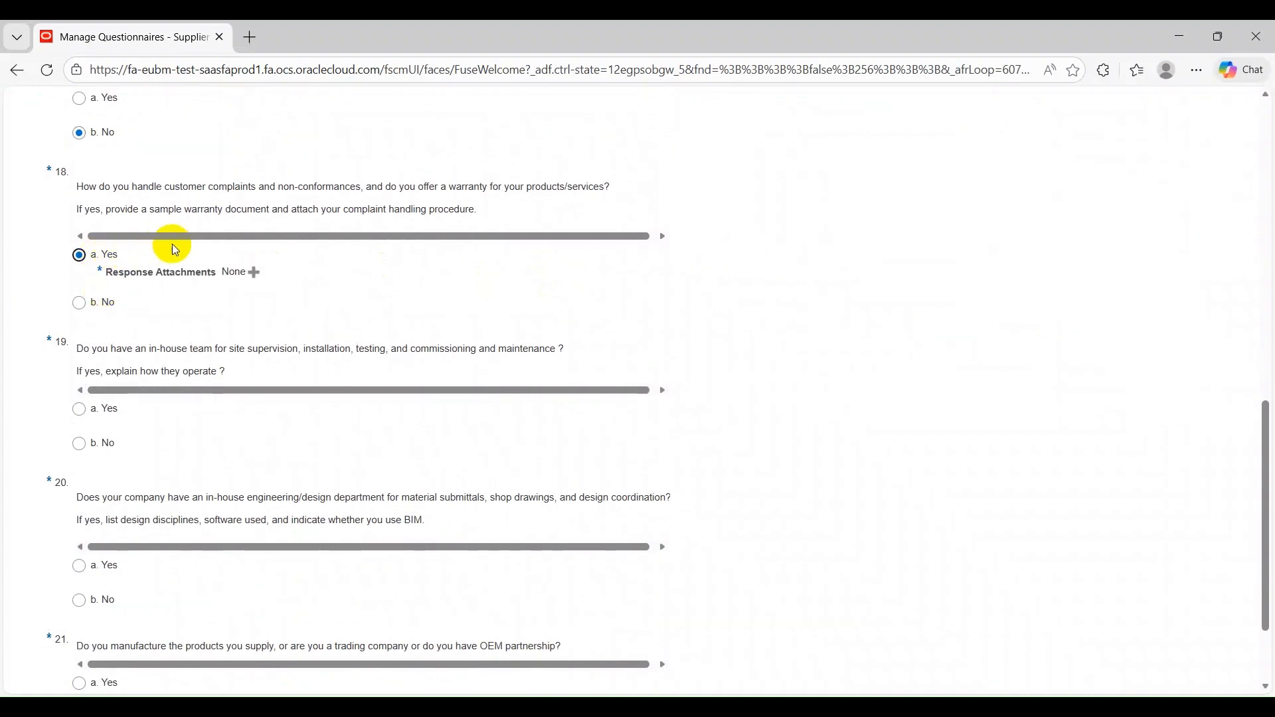
{"action": "left_click", "coordinate": [253, 273]}
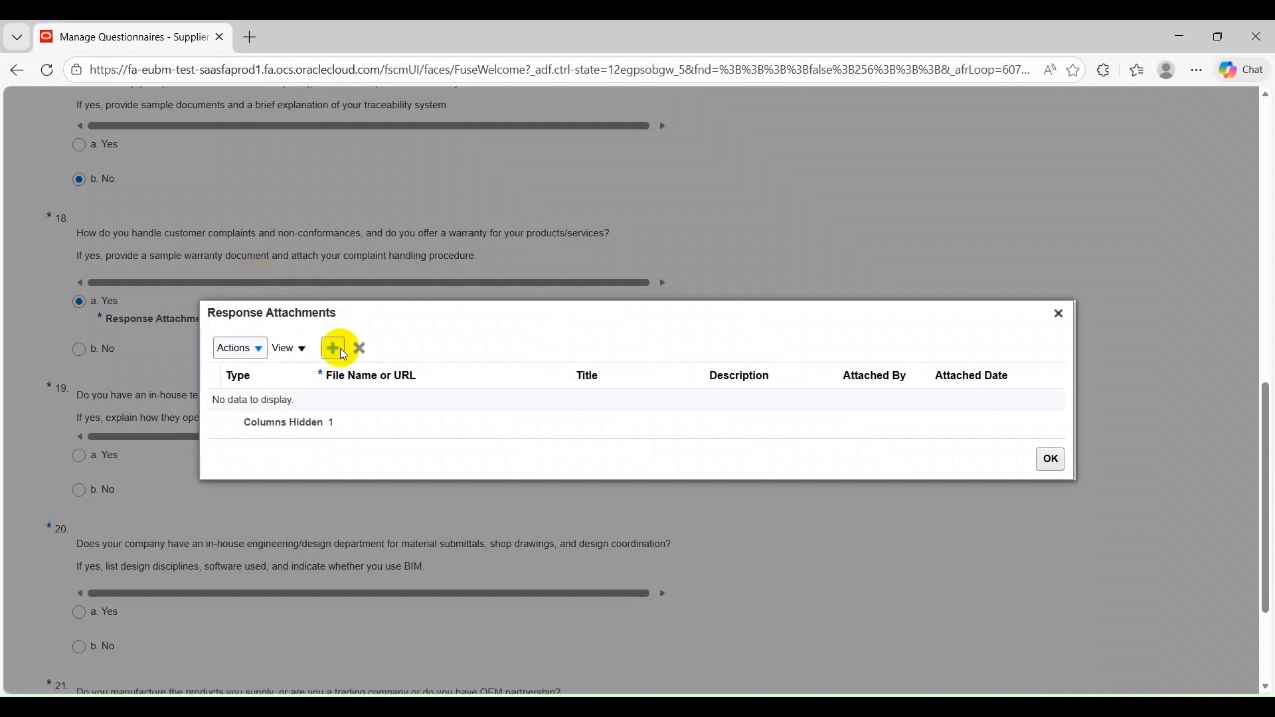
{"action": "left_click", "coordinate": [332, 352]}
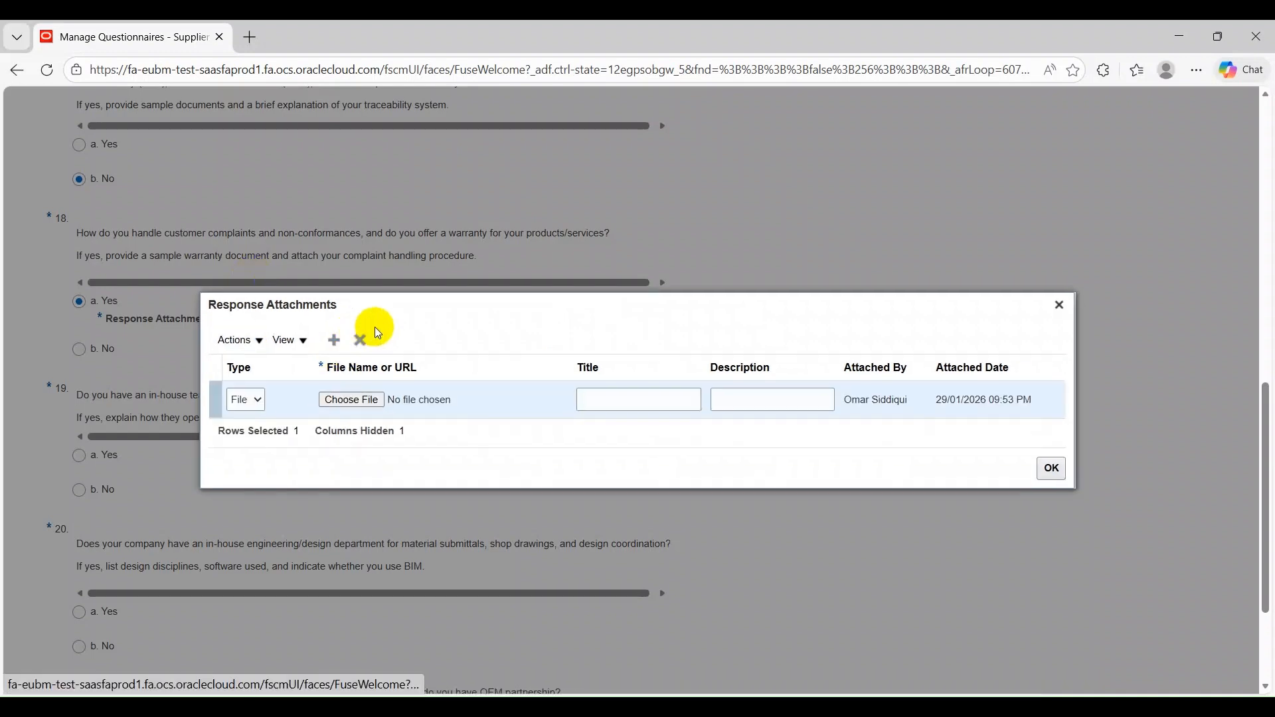
{"action": "left_click", "coordinate": [343, 401]}
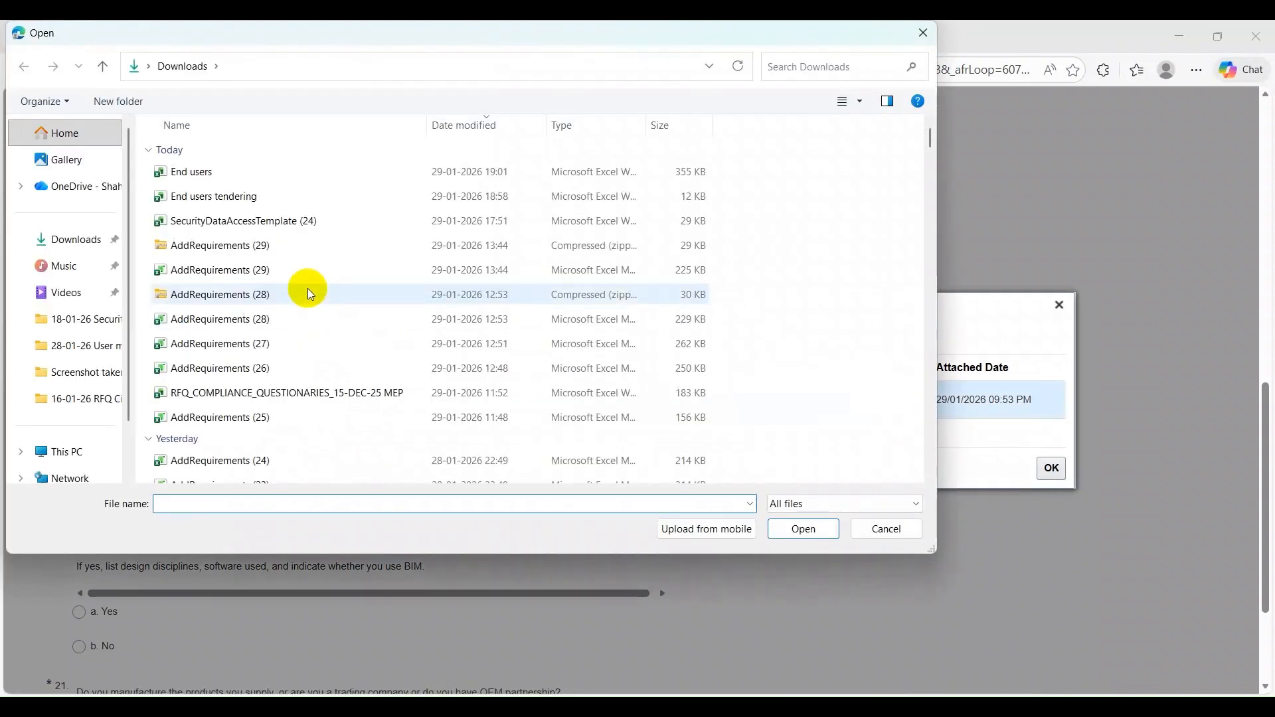
{"action": "left_click", "coordinate": [286, 340]}
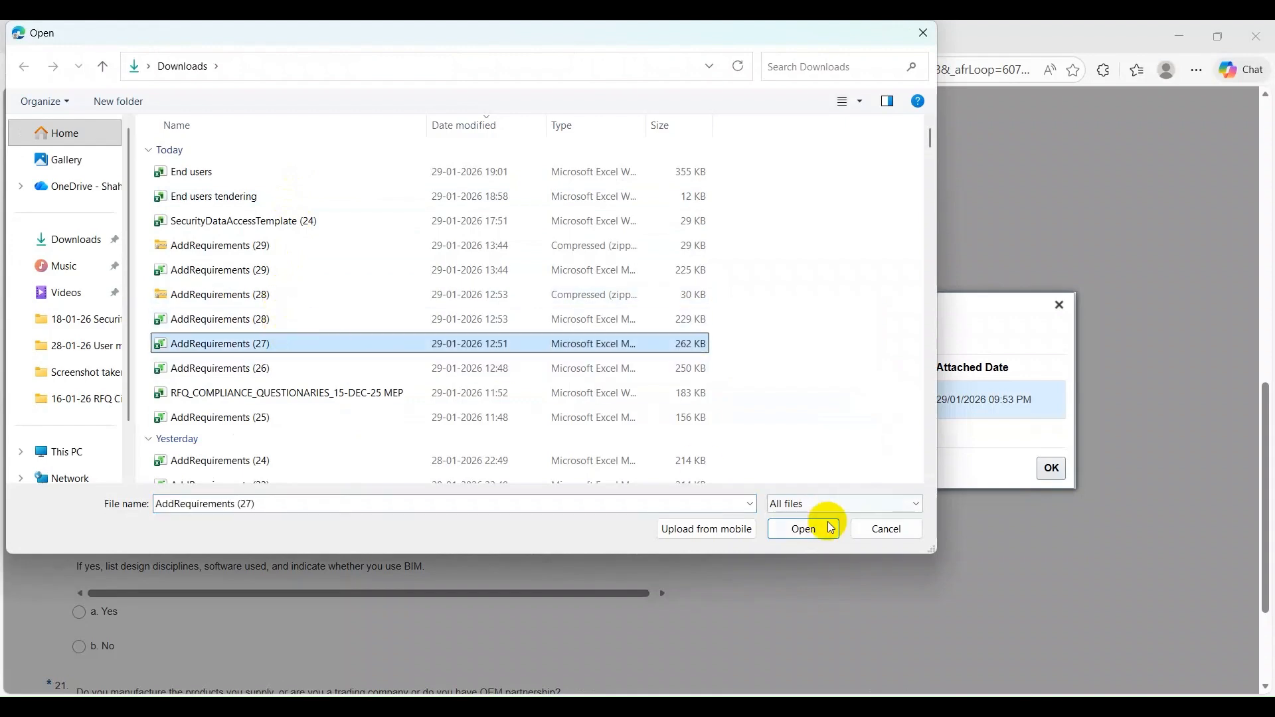
{"action": "left_click", "coordinate": [831, 528]}
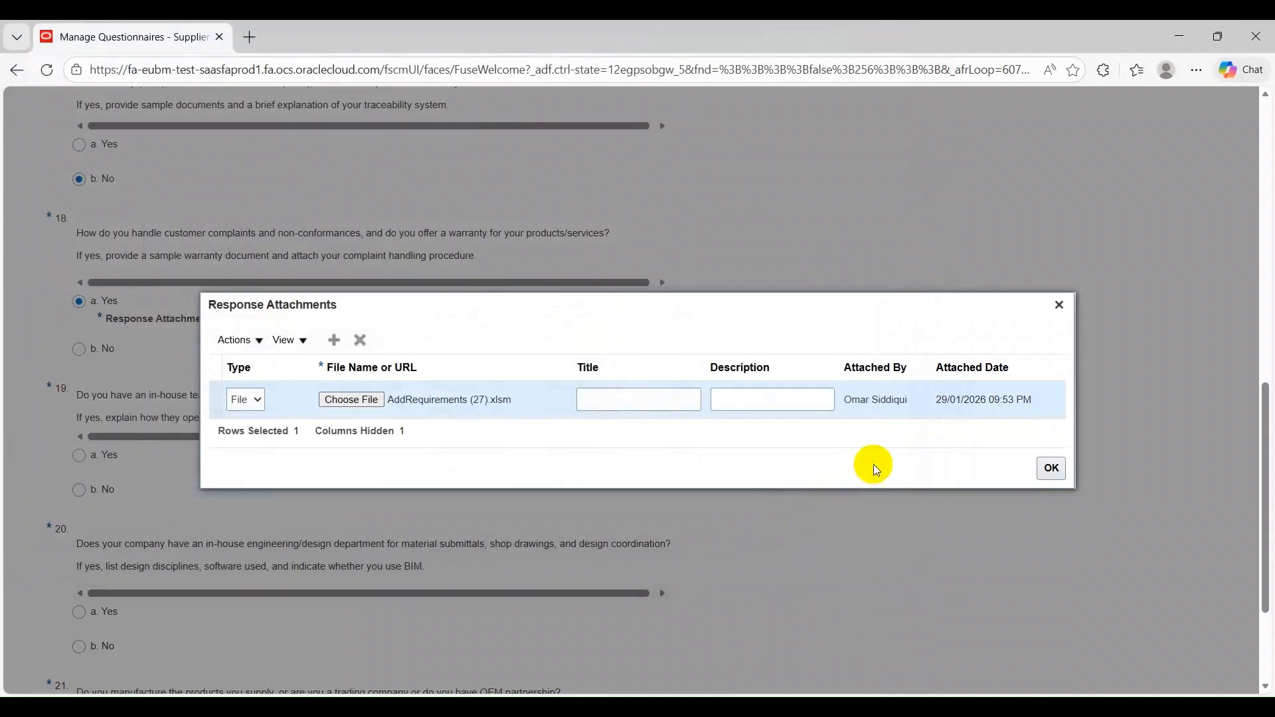
{"action": "left_click", "coordinate": [1052, 468]}
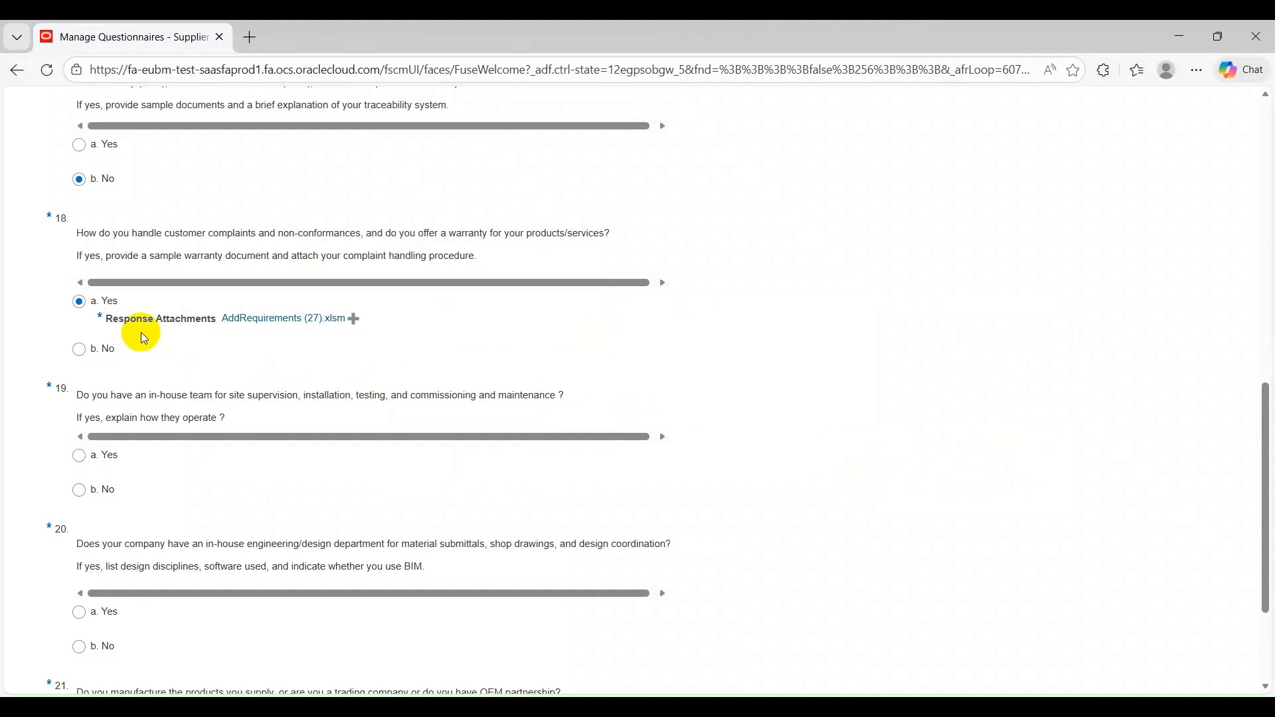
Answer No to questions 19, 20 and 21 on the site team, design department and manufacturing or OEM partnership
{"action": "scroll", "coordinate": [133, 352], "scroll_direction": "down", "scroll_amount": 1}
{"action": "left_click", "coordinate": [80, 407]}
{"action": "scroll", "coordinate": [26, 332], "scroll_direction": "down", "scroll_amount": 1}
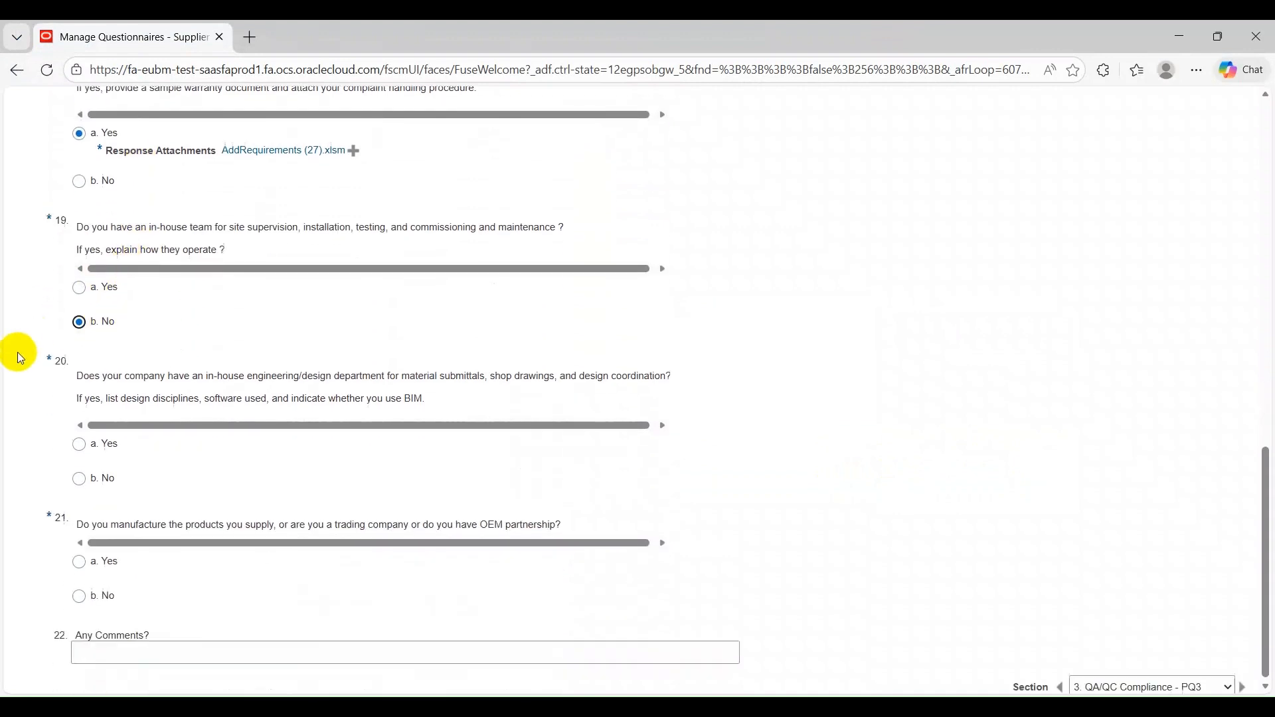
{"action": "left_click", "coordinate": [100, 471]}
{"action": "left_click", "coordinate": [112, 592]}
Save the QA/QC answers and go to section 4, PQ4 HSE Compliance
{"action": "scroll", "coordinate": [949, 332], "scroll_direction": "up", "scroll_amount": 15}
{"action": "left_click", "coordinate": [1042, 188]}
{"action": "left_click", "coordinate": [1241, 392]}
{"action": "scroll", "coordinate": [536, 310], "scroll_direction": "up", "scroll_amount": 4}
{"action": "scroll", "coordinate": [180, 326], "scroll_direction": "down", "scroll_amount": 1}
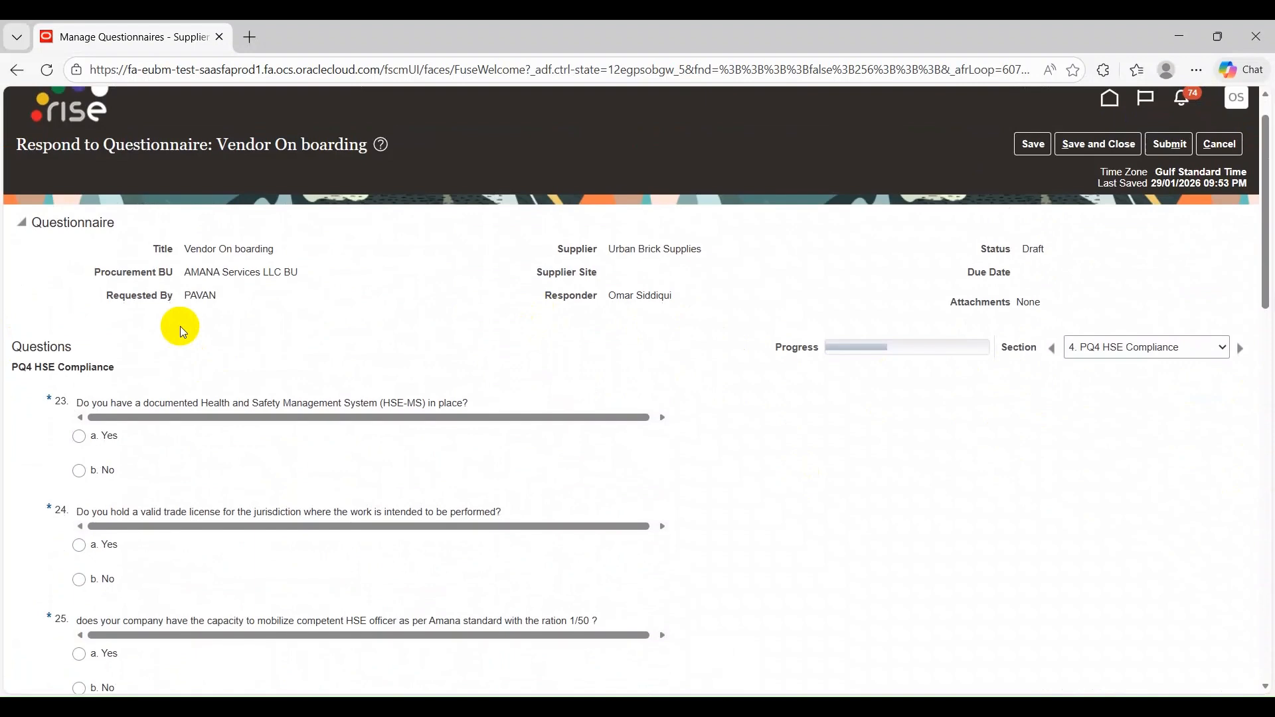
Answer No to questions 23 to 26 on the HSE system, trade license, HSE officer and safety personnel
{"action": "scroll", "coordinate": [181, 326], "scroll_direction": "down", "scroll_amount": 3}
{"action": "left_click", "coordinate": [92, 299]}
{"action": "scroll", "coordinate": [413, 256], "scroll_direction": "down", "scroll_amount": 2}
{"action": "left_click", "coordinate": [104, 249]}
{"action": "scroll", "coordinate": [226, 223], "scroll_direction": "down", "scroll_amount": 2}
{"action": "left_click", "coordinate": [100, 276]}
{"action": "scroll", "coordinate": [242, 239], "scroll_direction": "down", "scroll_amount": 3}
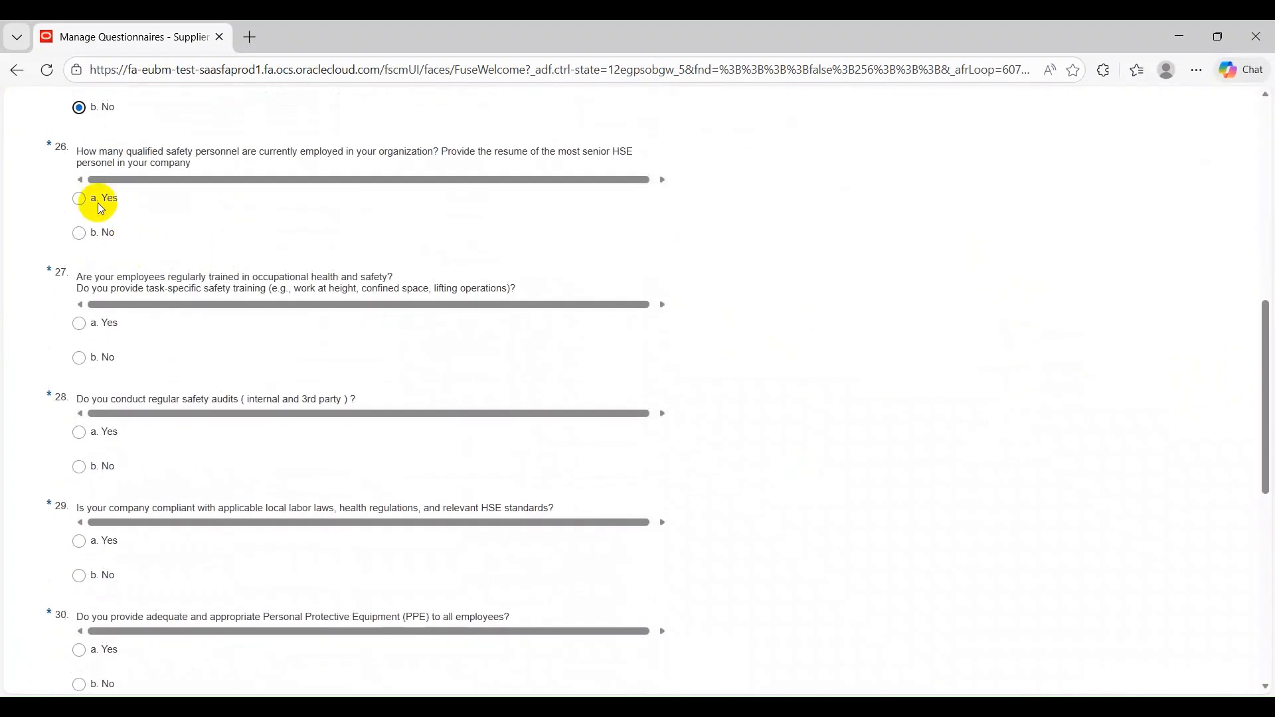
{"action": "left_click", "coordinate": [101, 236]}
Answer No to questions 27 and 28 on employee safety training and regular safety audits
{"action": "scroll", "coordinate": [188, 214], "scroll_direction": "down", "scroll_amount": 3}
{"action": "scroll", "coordinate": [137, 199], "scroll_direction": "up", "scroll_amount": 7}
{"action": "scroll", "coordinate": [148, 216], "scroll_direction": "down", "scroll_amount": 2}
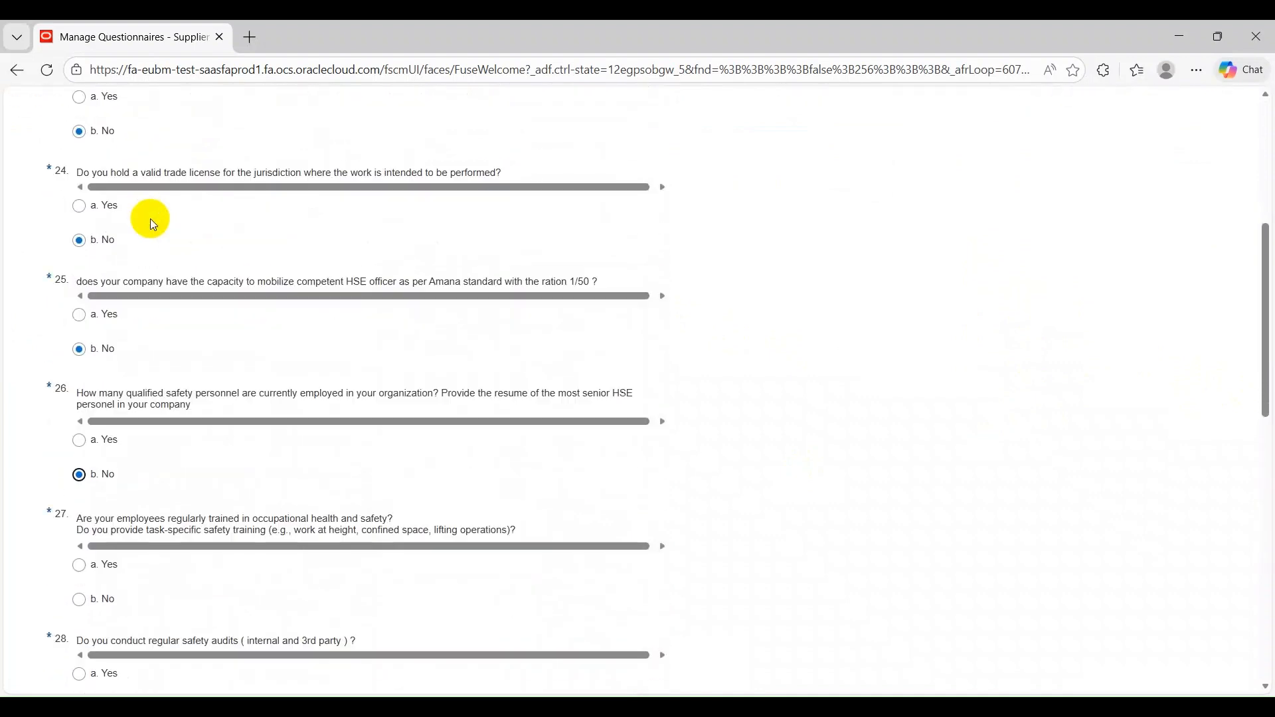
{"action": "scroll", "coordinate": [140, 239], "scroll_direction": "down", "scroll_amount": 3}
{"action": "left_click", "coordinate": [100, 347]}
{"action": "scroll", "coordinate": [142, 265], "scroll_direction": "down", "scroll_amount": 4}
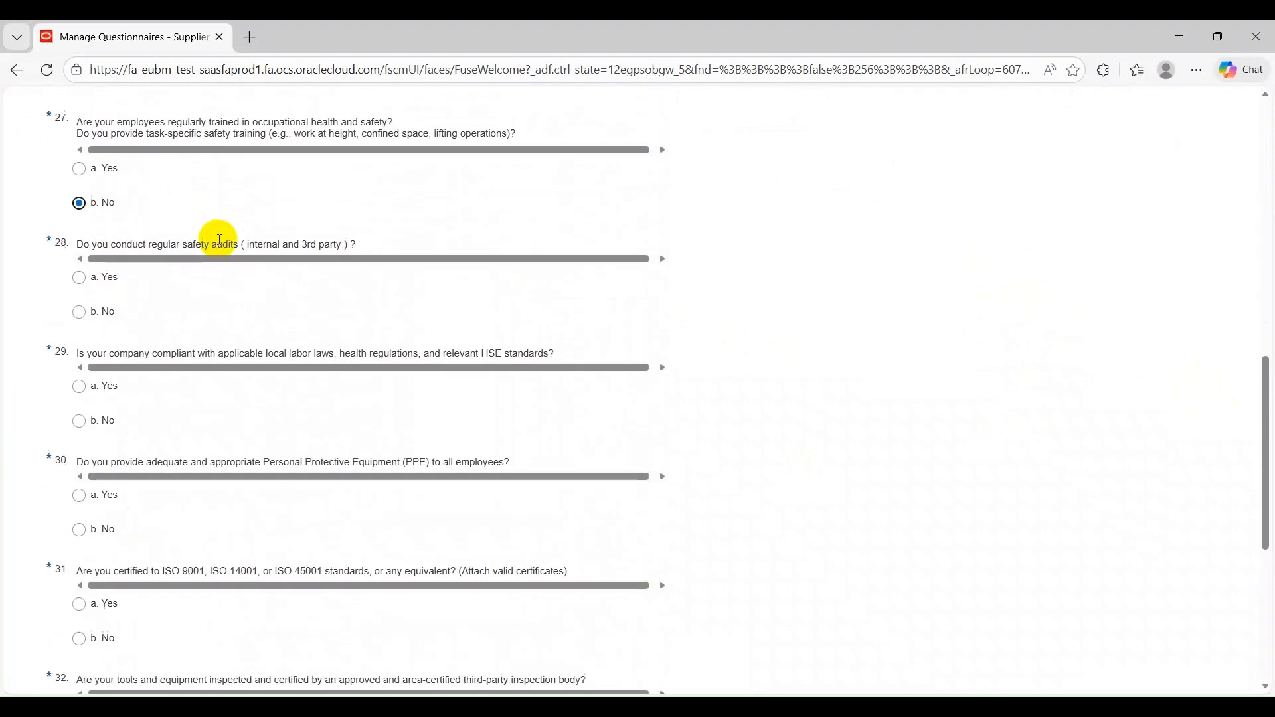
{"action": "left_click", "coordinate": [86, 210]}
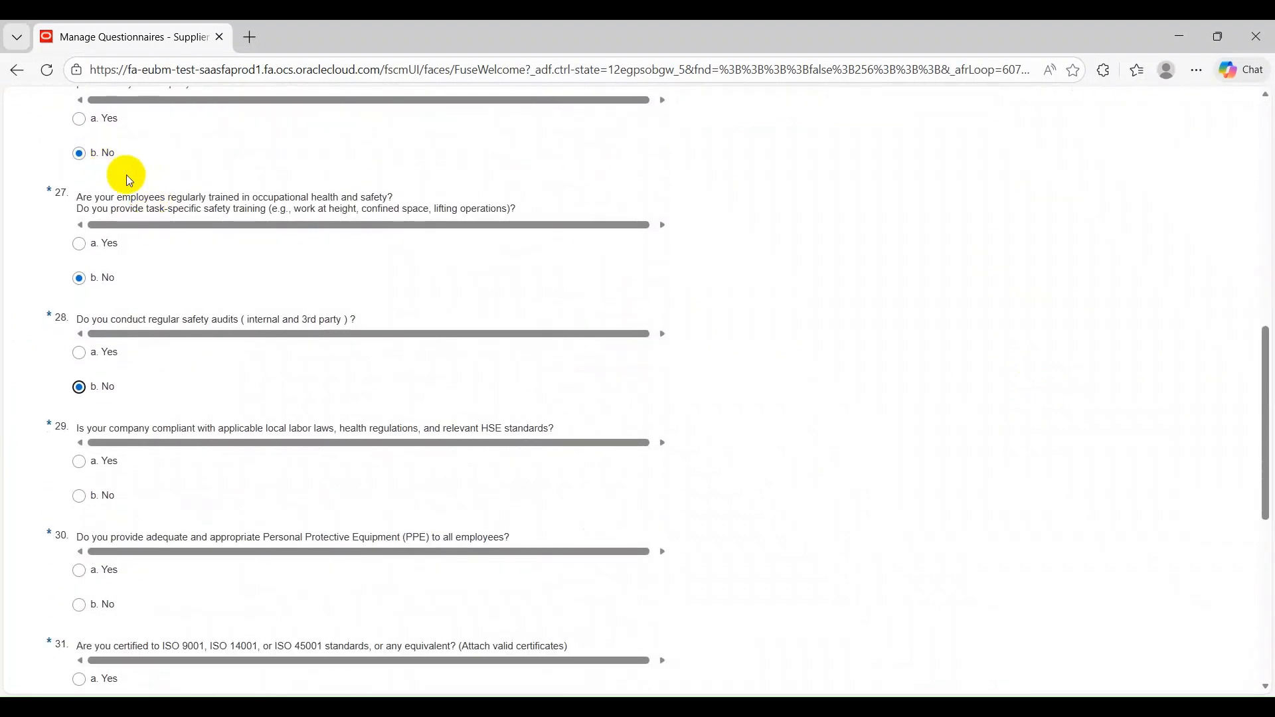
Answer No to questions 29 and 30 on labor law compliance and Personal Protective Equipment
{"action": "scroll", "coordinate": [127, 174], "scroll_direction": "down", "scroll_amount": 3}
{"action": "scroll", "coordinate": [113, 212], "scroll_direction": "down", "scroll_amount": 1}
{"action": "left_click", "coordinate": [96, 241]}
{"action": "scroll", "coordinate": [205, 193], "scroll_direction": "down", "scroll_amount": 3}
{"action": "left_click", "coordinate": [116, 190]}
Answer Yes to question 31 on ISO certification and attach AddRequirements (26).xlsm from Downloads
{"action": "scroll", "coordinate": [124, 214], "scroll_direction": "down", "scroll_amount": 1}
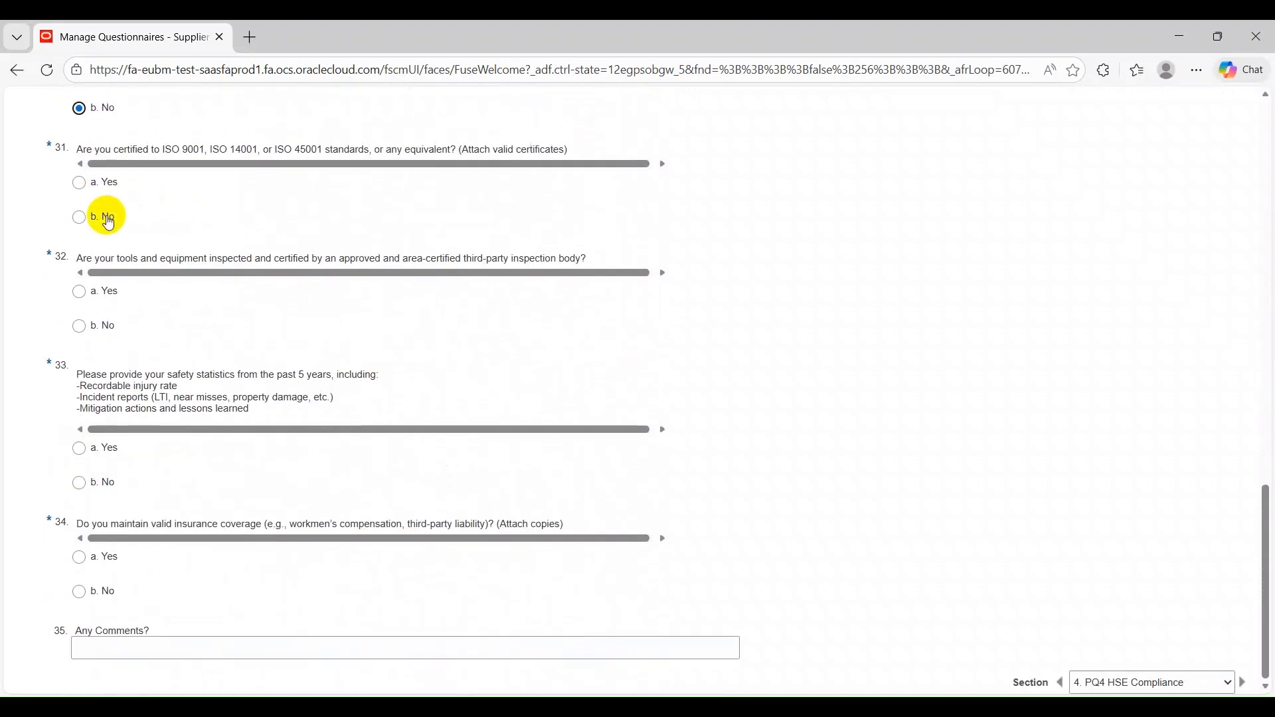
{"action": "left_click", "coordinate": [105, 182]}
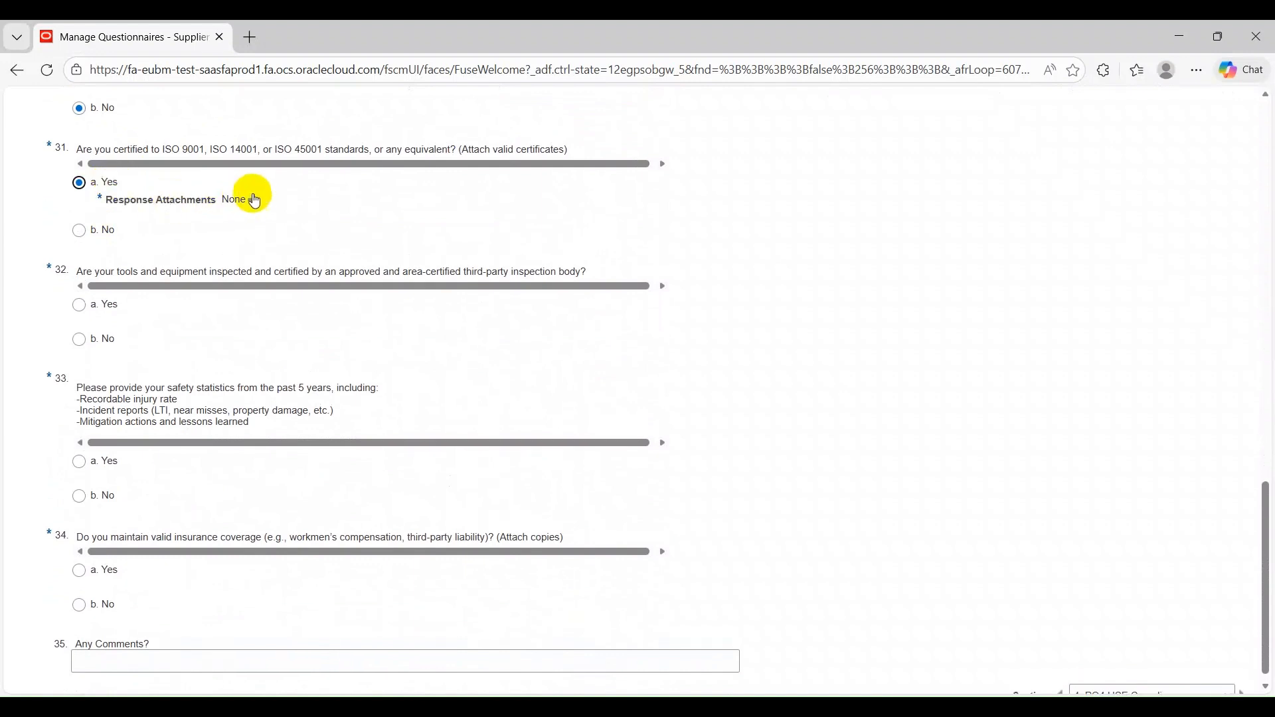
{"action": "left_click", "coordinate": [256, 198]}
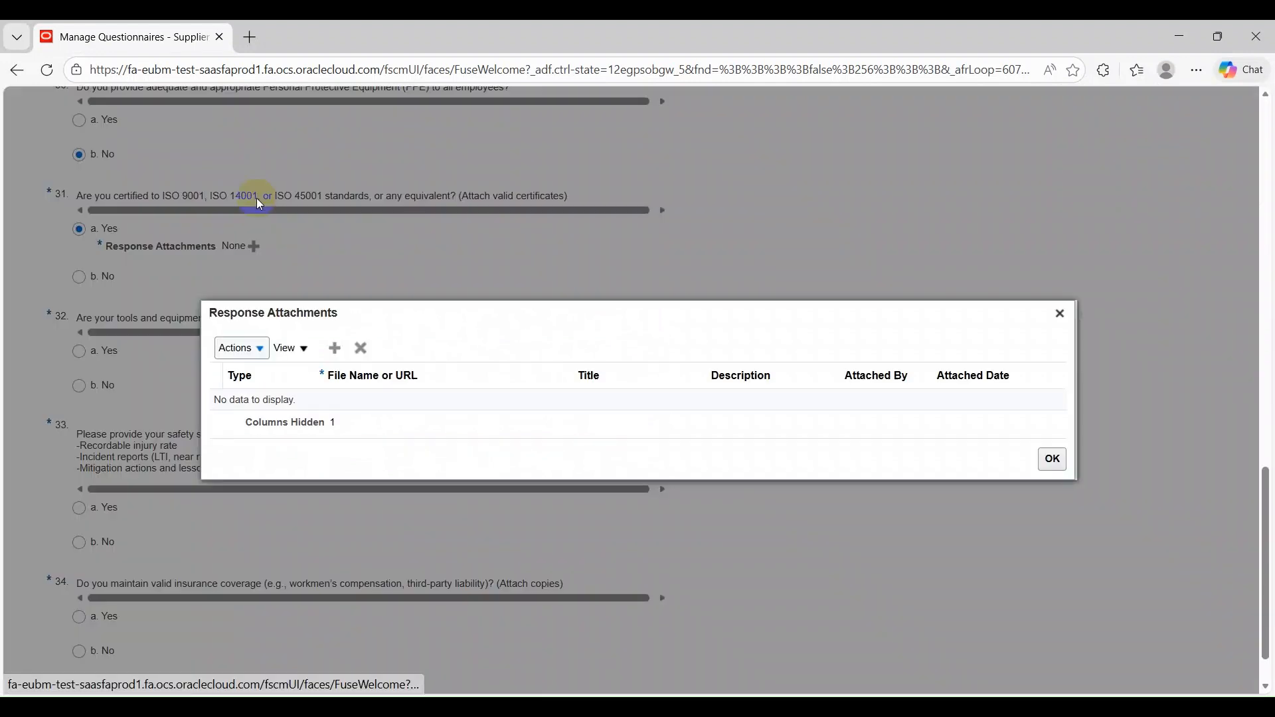
{"action": "left_click", "coordinate": [333, 341]}
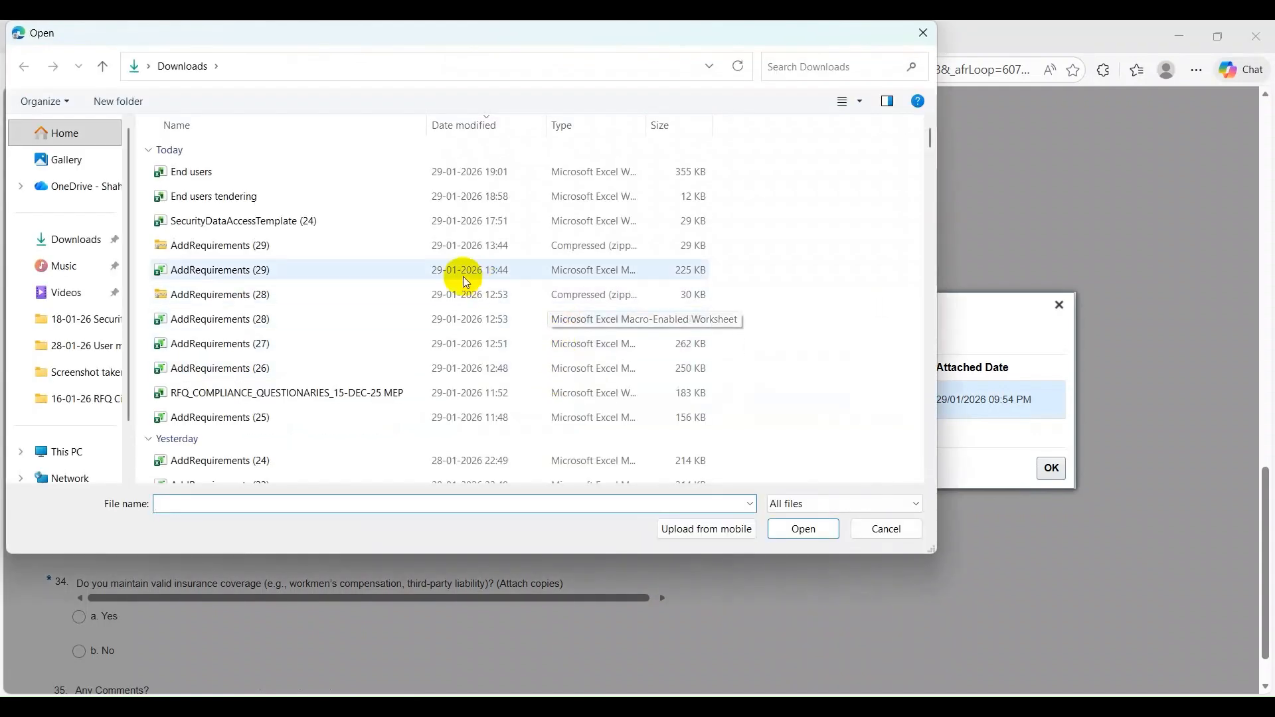
{"action": "left_click", "coordinate": [324, 369]}
{"action": "left_click", "coordinate": [805, 528]}
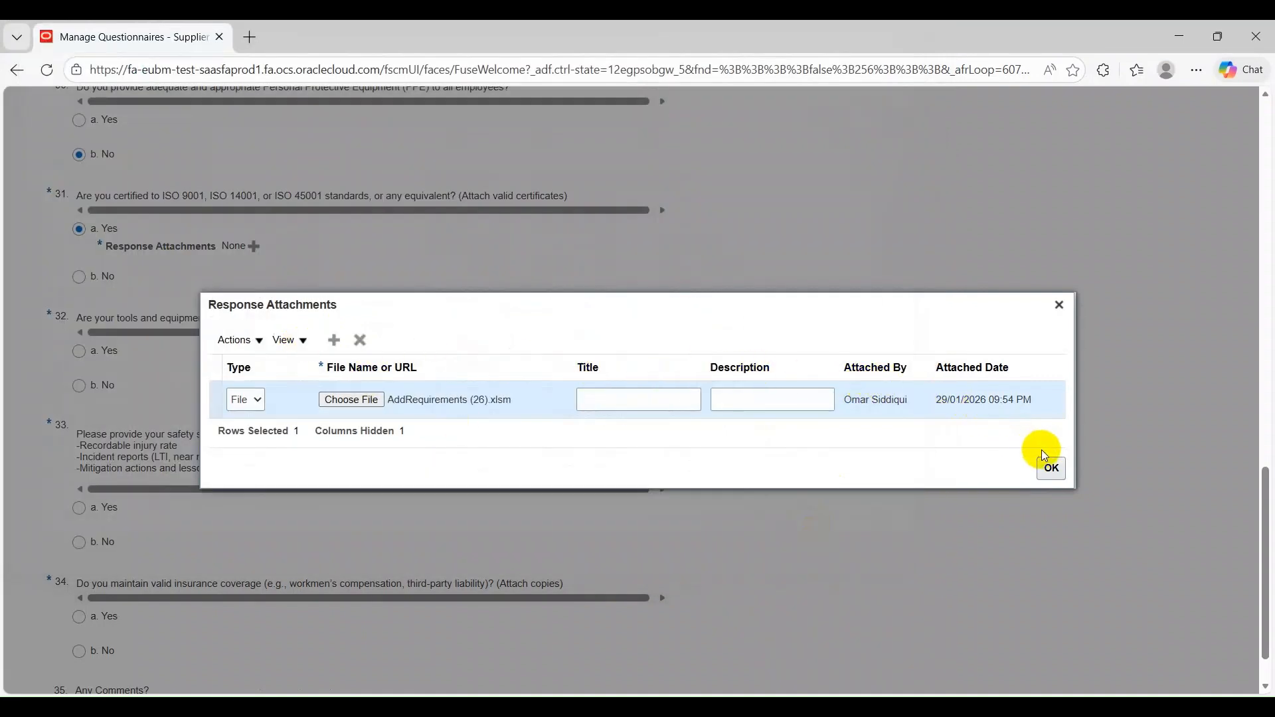
{"action": "left_click", "coordinate": [1051, 469]}
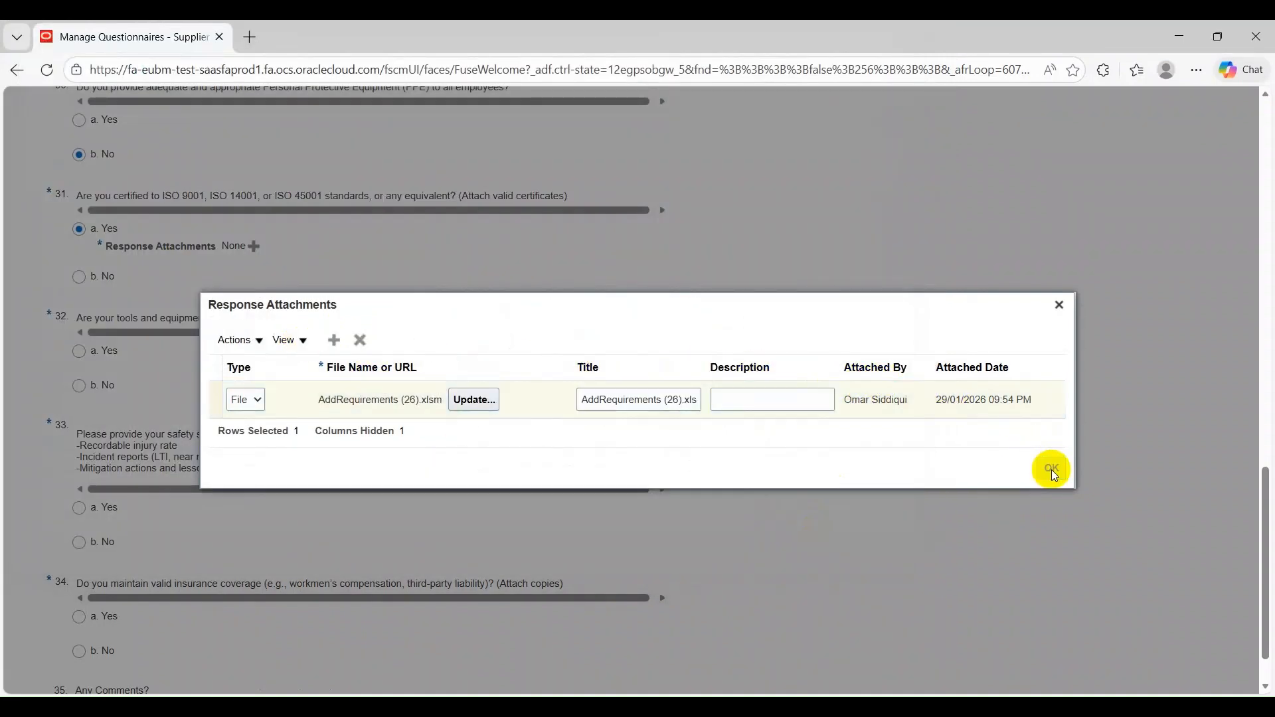
Answer No to questions 32, 33 and 34 on equipment inspection, safety statistics and insurance coverage
{"action": "scroll", "coordinate": [116, 298], "scroll_direction": "down", "scroll_amount": 1}
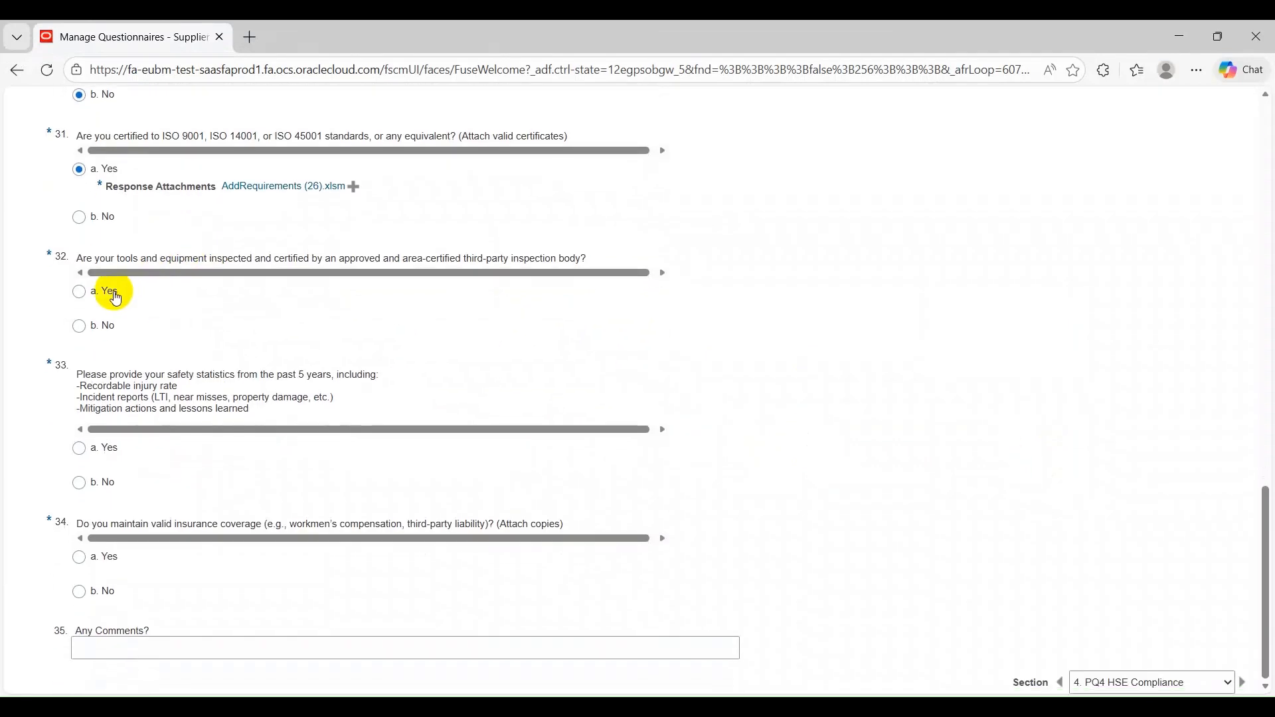
{"action": "left_click", "coordinate": [101, 330]}
{"action": "left_click", "coordinate": [105, 493]}
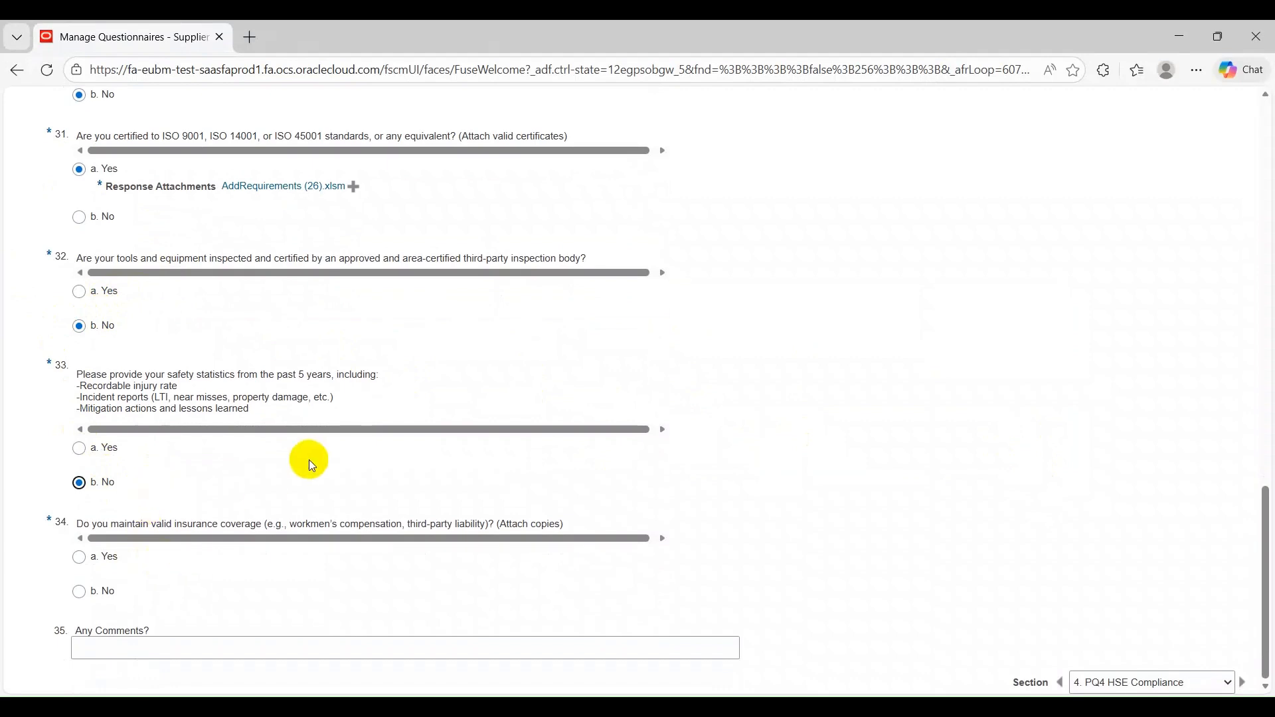
{"action": "left_click", "coordinate": [111, 597]}
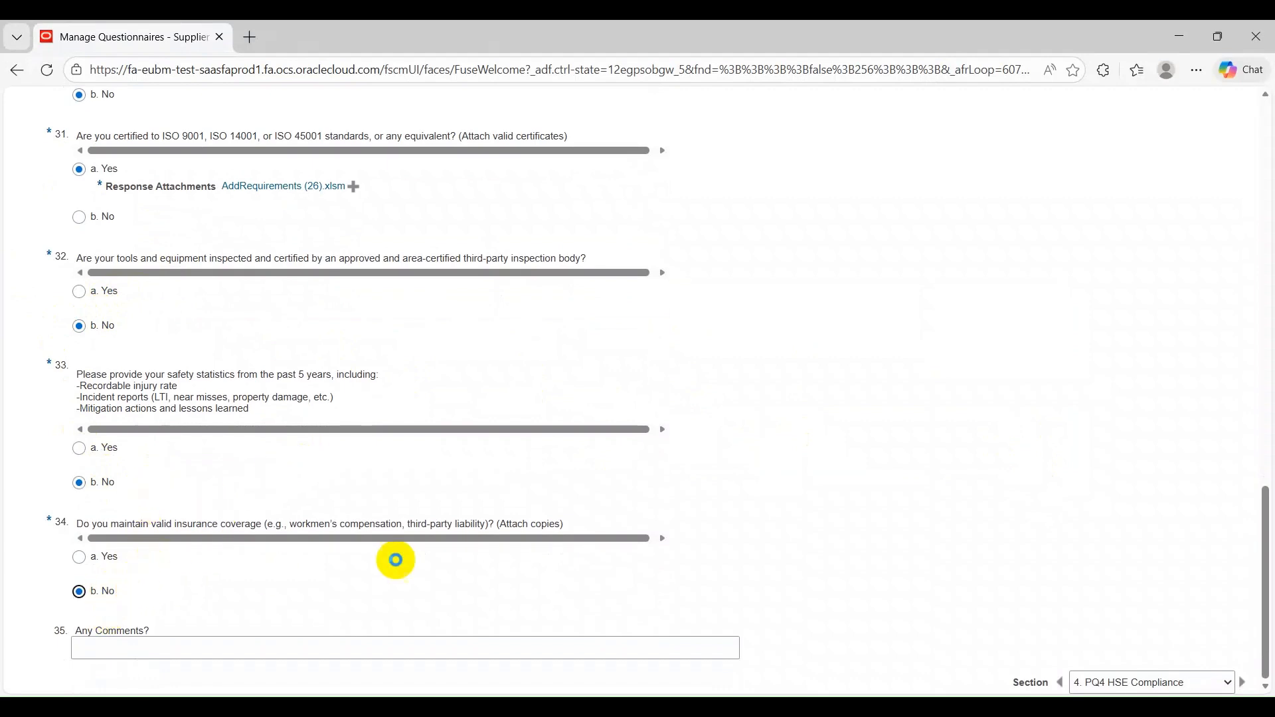
Save the HSE answers and go to section 5, Operation Compliance - PQ5
{"action": "scroll", "coordinate": [949, 277], "scroll_direction": "up", "scroll_amount": 15}
{"action": "left_click", "coordinate": [1033, 186]}
{"action": "left_click", "coordinate": [1242, 391]}
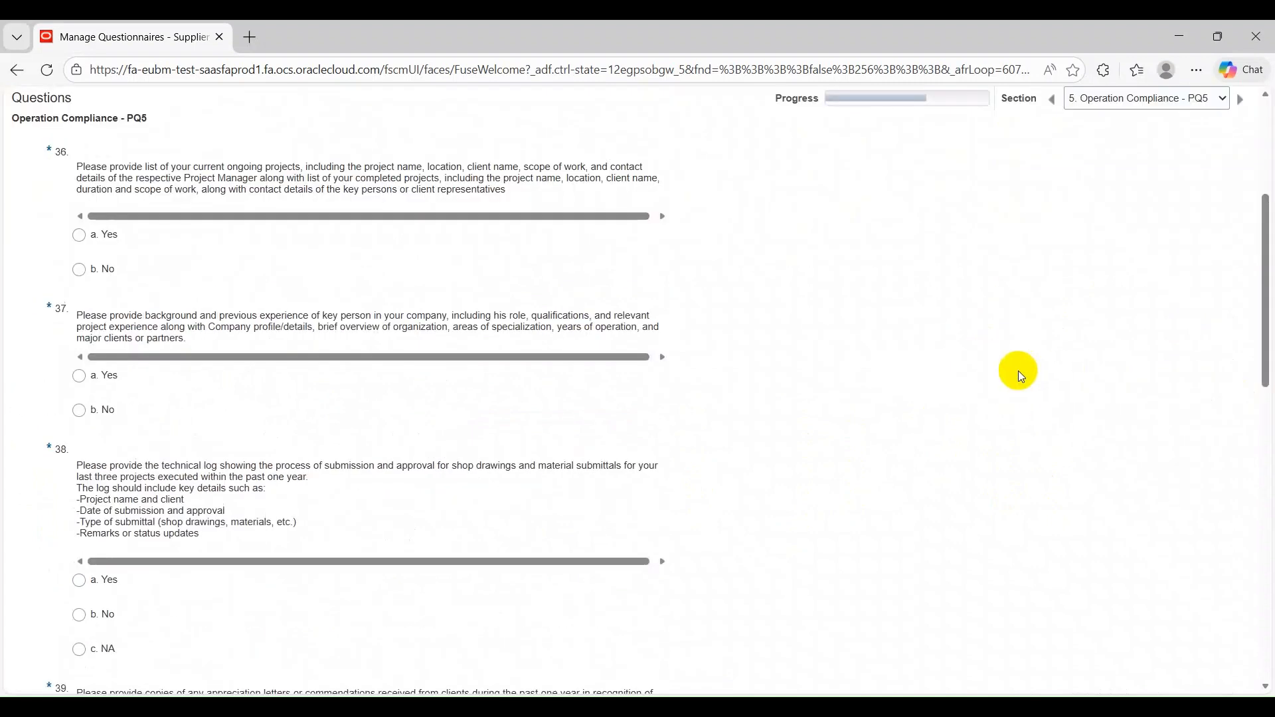
{"action": "scroll", "coordinate": [771, 314], "scroll_direction": "up", "scroll_amount": 4}
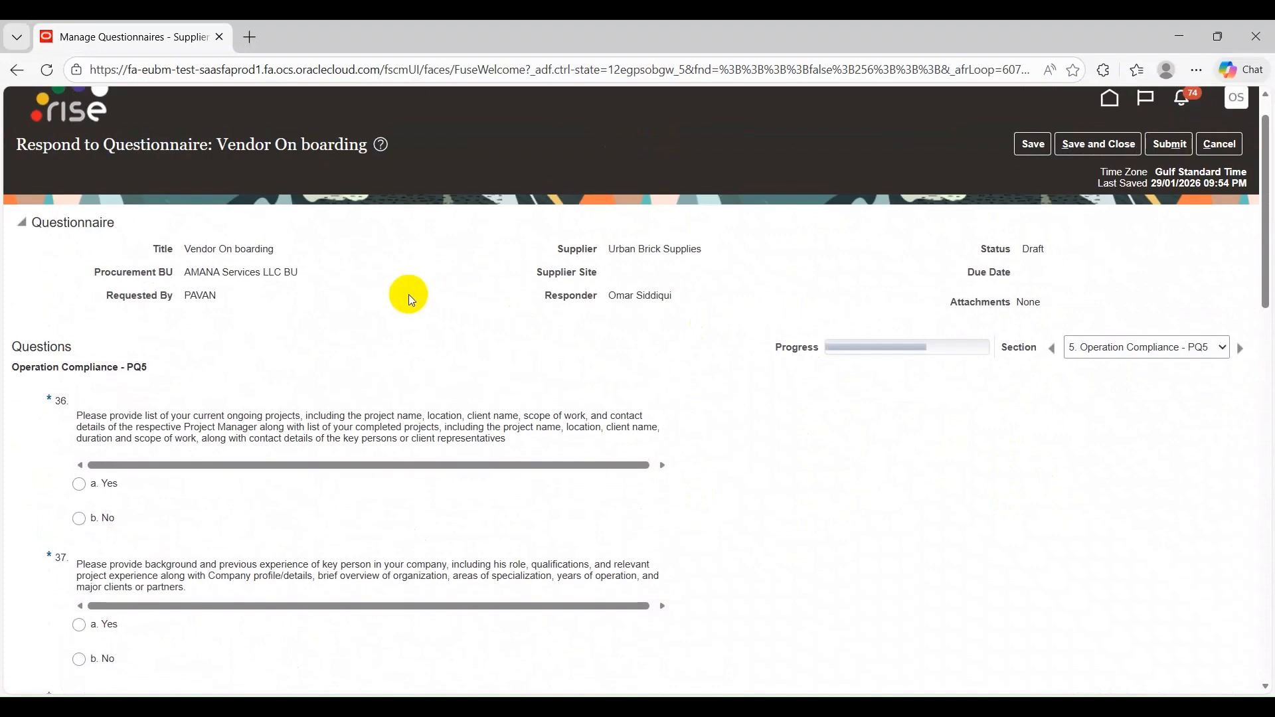
Answer No to questions 36 and 37 on the project lists and key person background
{"action": "scroll", "coordinate": [182, 296], "scroll_direction": "down", "scroll_amount": 3}
{"action": "left_click", "coordinate": [100, 356]}
{"action": "scroll", "coordinate": [10, 286], "scroll_direction": "down", "scroll_amount": 3}
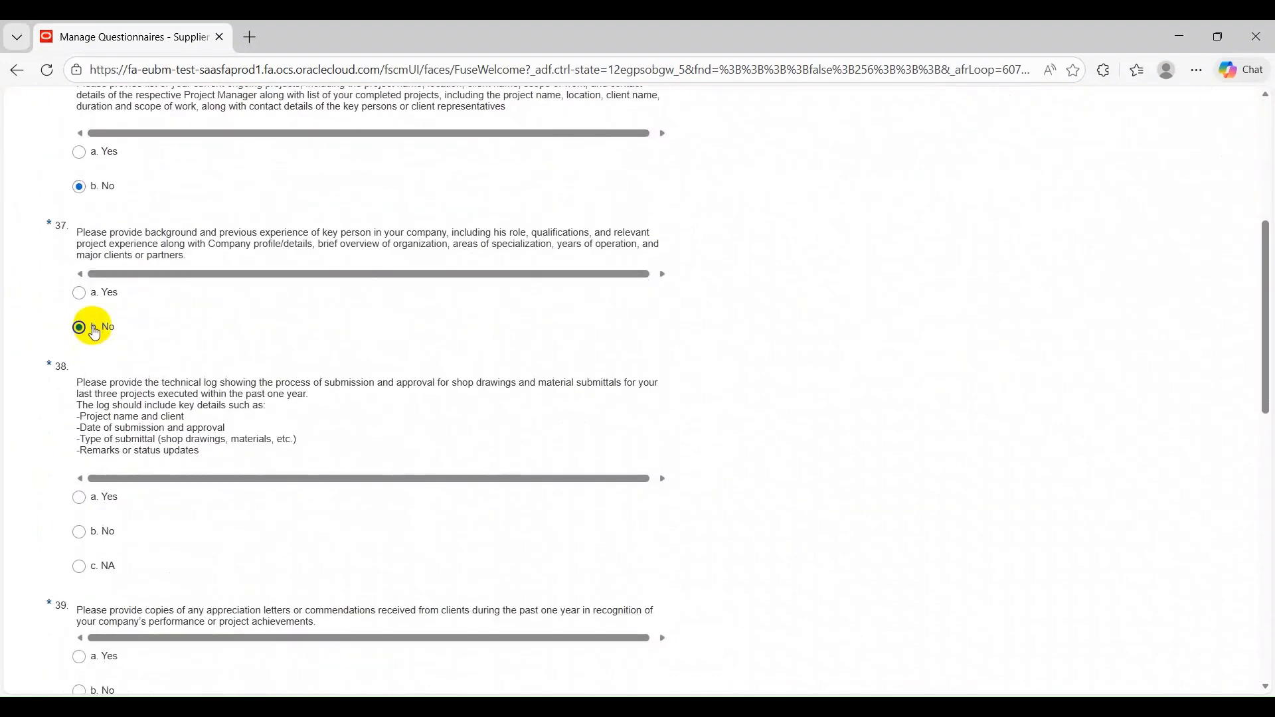
{"action": "left_click", "coordinate": [95, 334]}
Answer NA to questions 38 and 39 on the technical log and appreciation letters, and No to question 40 on running projects
{"action": "scroll", "coordinate": [285, 287], "scroll_direction": "down", "scroll_amount": 4}
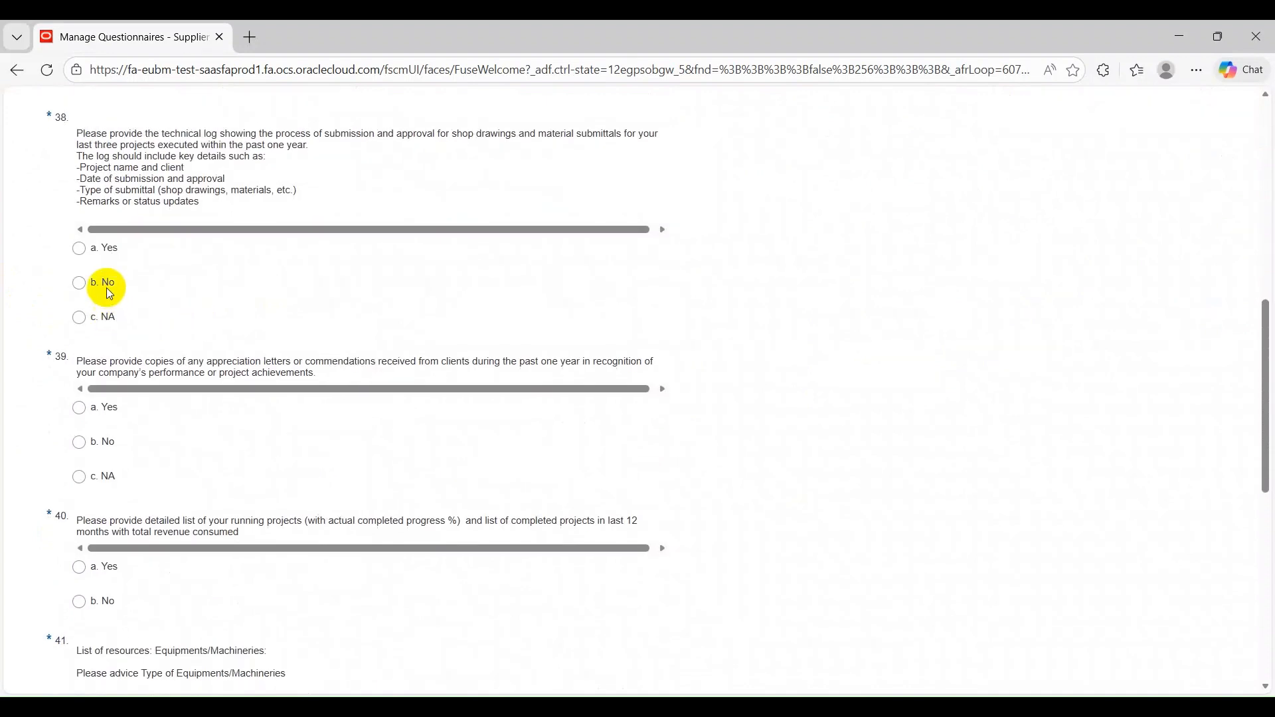
{"action": "left_click", "coordinate": [100, 317]}
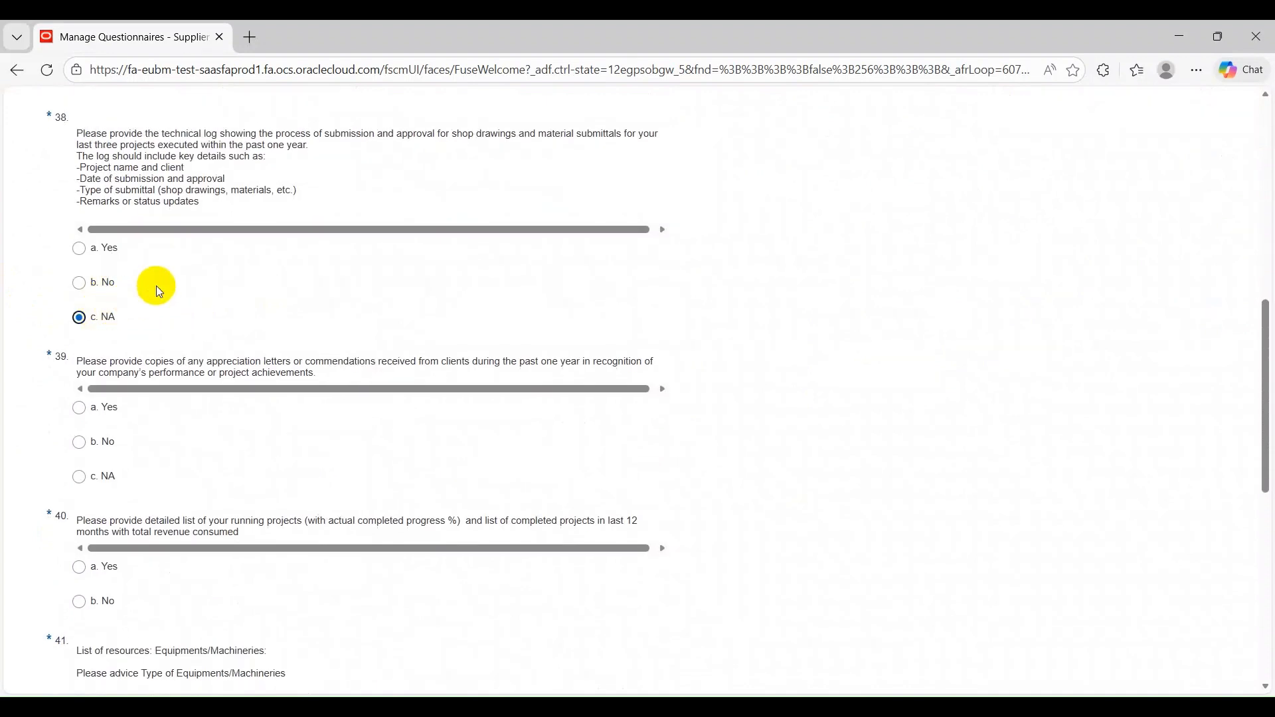
{"action": "scroll", "coordinate": [243, 257], "scroll_direction": "down", "scroll_amount": 3}
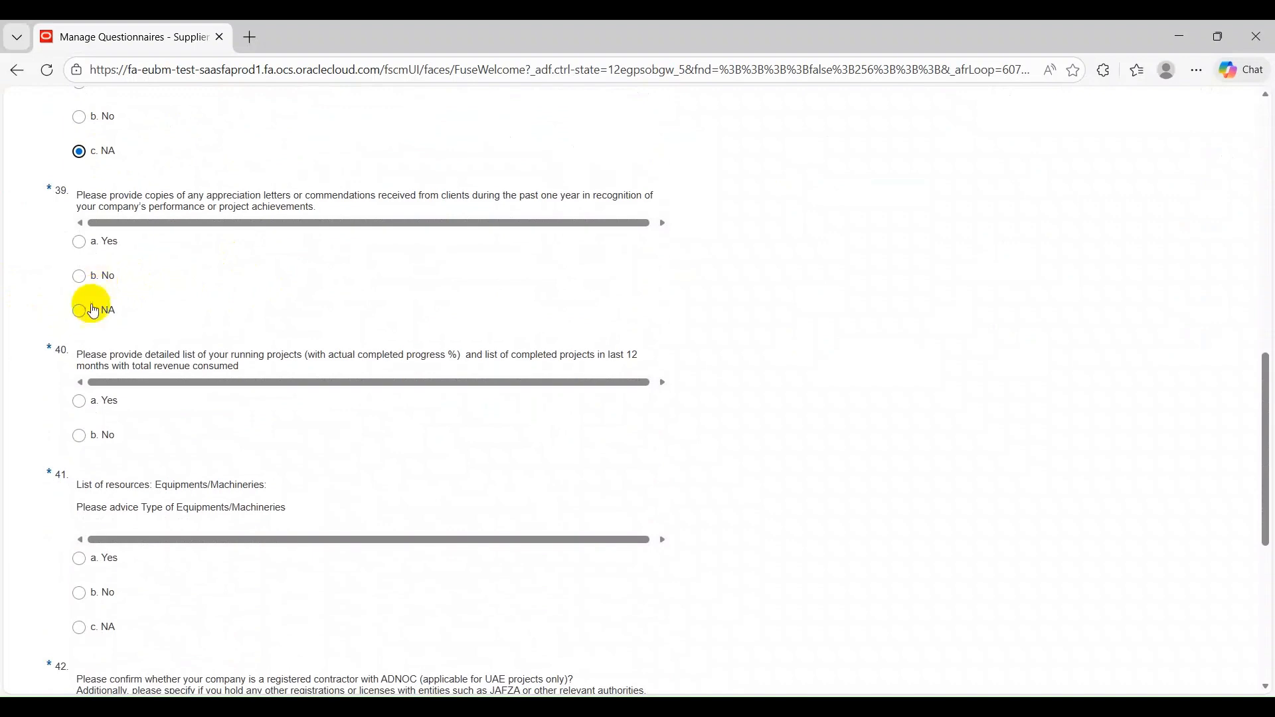
{"action": "left_click", "coordinate": [93, 312]}
{"action": "scroll", "coordinate": [188, 265], "scroll_direction": "down", "scroll_amount": 3}
{"action": "left_click", "coordinate": [105, 274]}
Answer NA to questions 41, 42 and 43 on equipment resources, ADNOC registration and ARAMCO registration
{"action": "scroll", "coordinate": [196, 239], "scroll_direction": "down", "scroll_amount": 3}
{"action": "left_click", "coordinate": [91, 302]}
{"action": "scroll", "coordinate": [206, 225], "scroll_direction": "down", "scroll_amount": 3}
{"action": "left_click", "coordinate": [106, 393]}
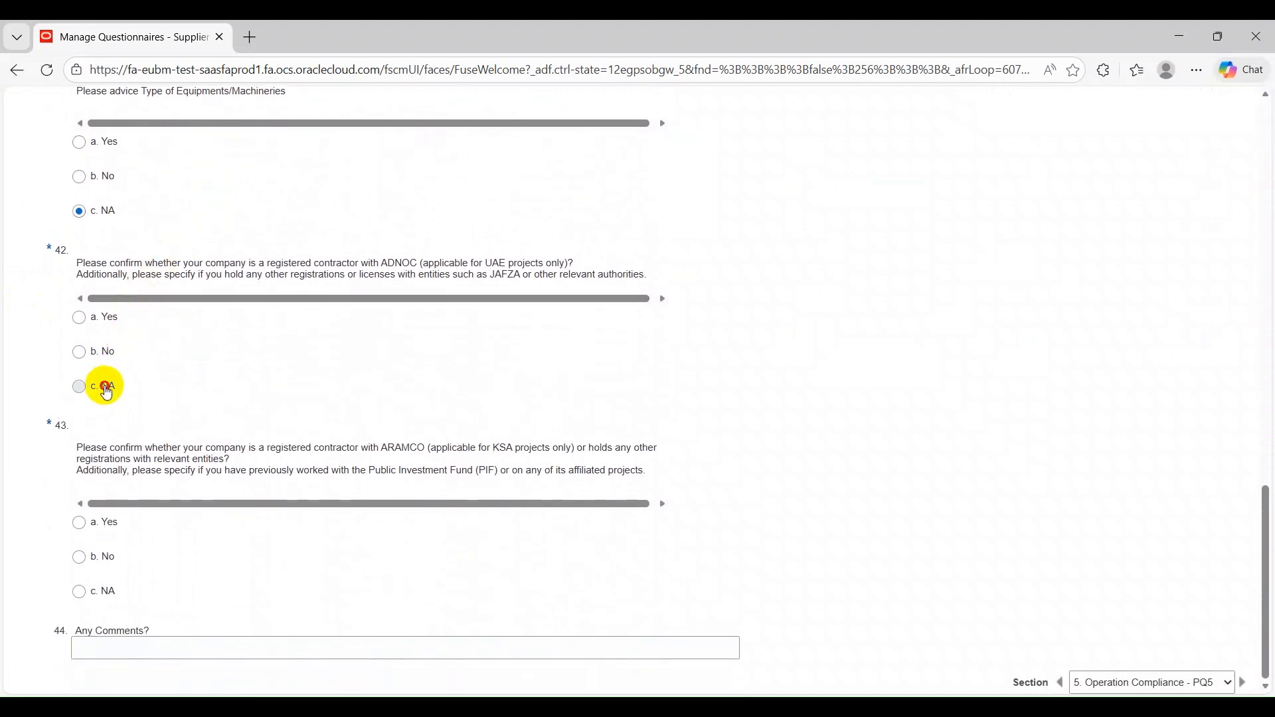
{"action": "left_click", "coordinate": [104, 602]}
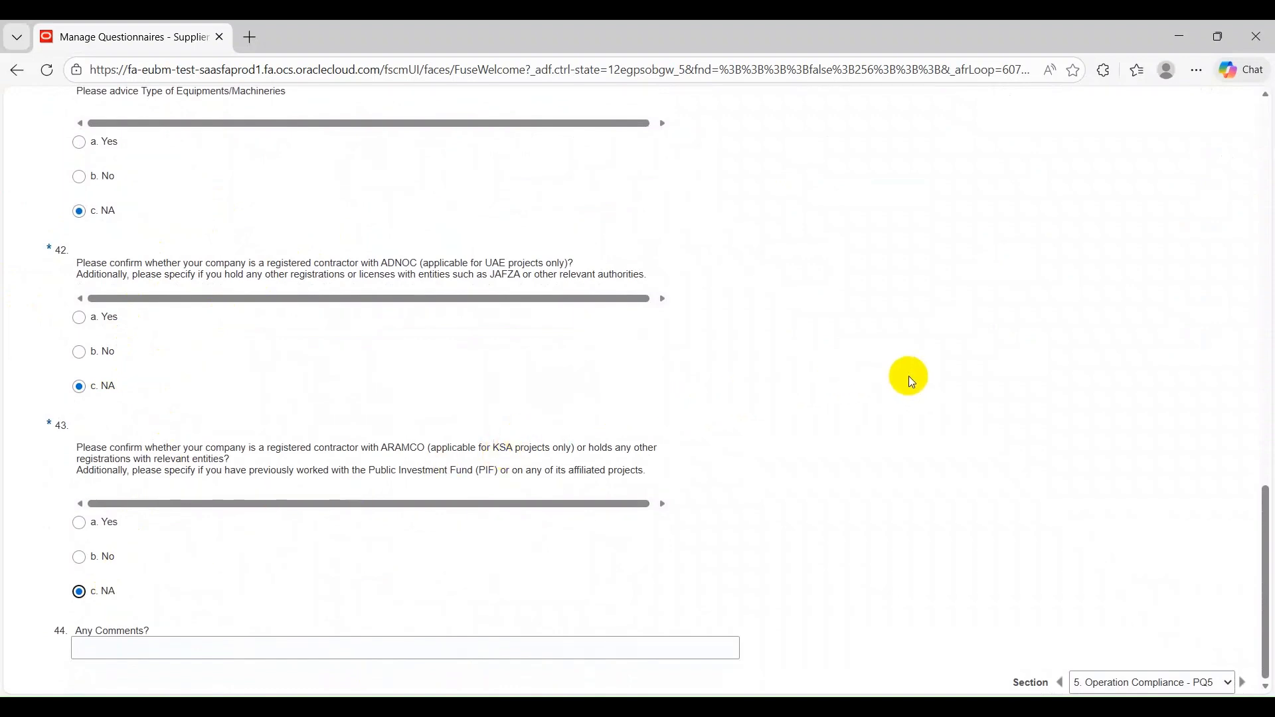
Save the Operation Compliance answers
{"action": "scroll", "coordinate": [957, 357], "scroll_direction": "up", "scroll_amount": 15}
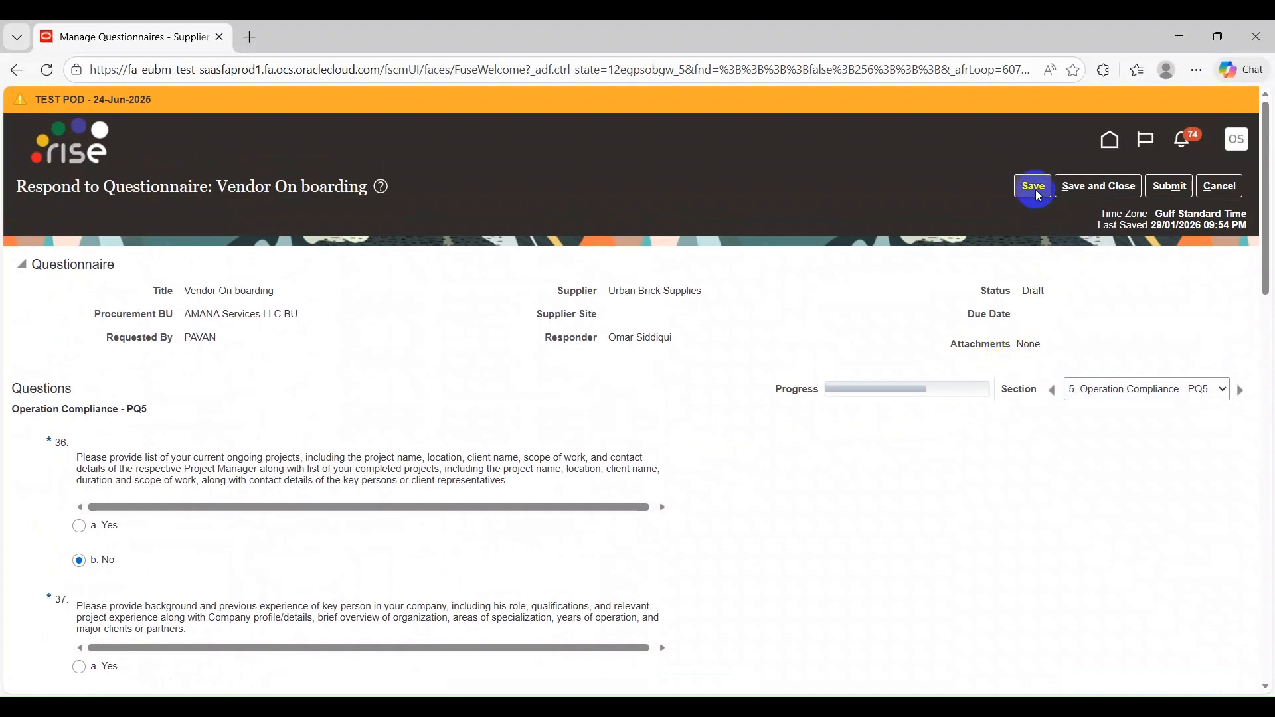
{"action": "left_click", "coordinate": [1033, 186]}
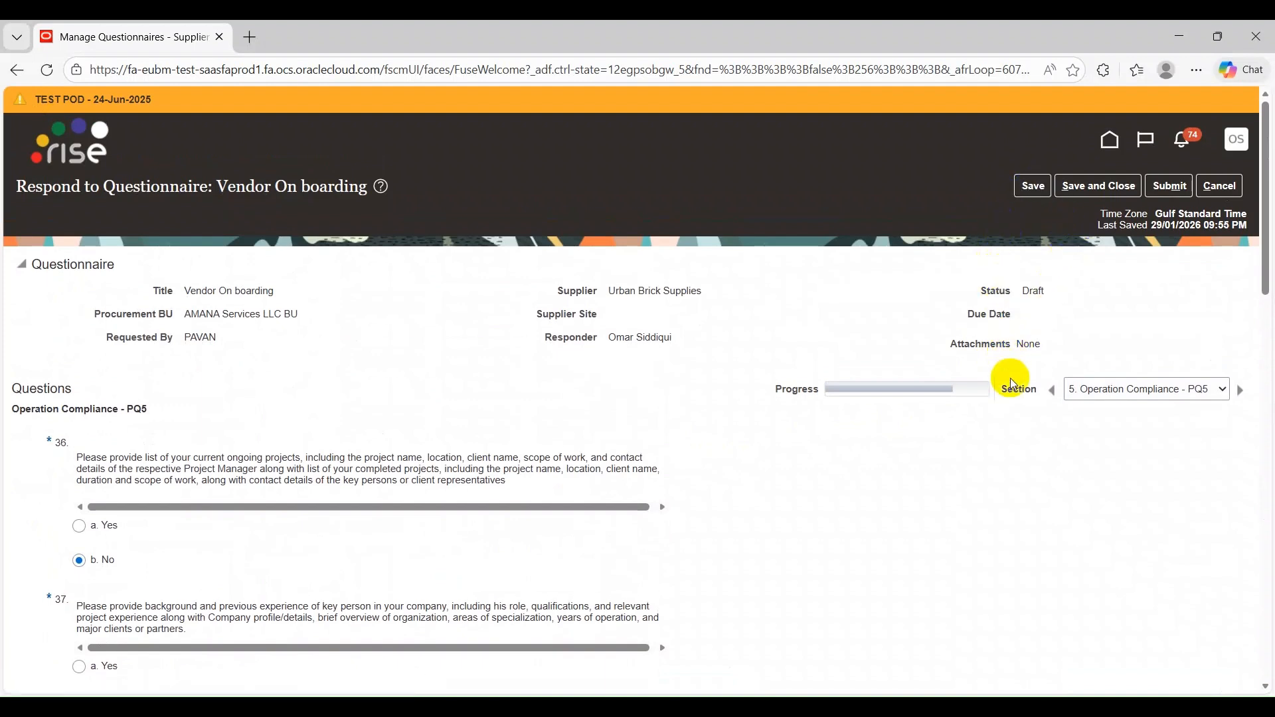
In the WOODEN DOORS (CSI - 043) section, answer 45 for daily production capacity and Yes for Civil Defense approval
{"action": "left_click", "coordinate": [1241, 391]}
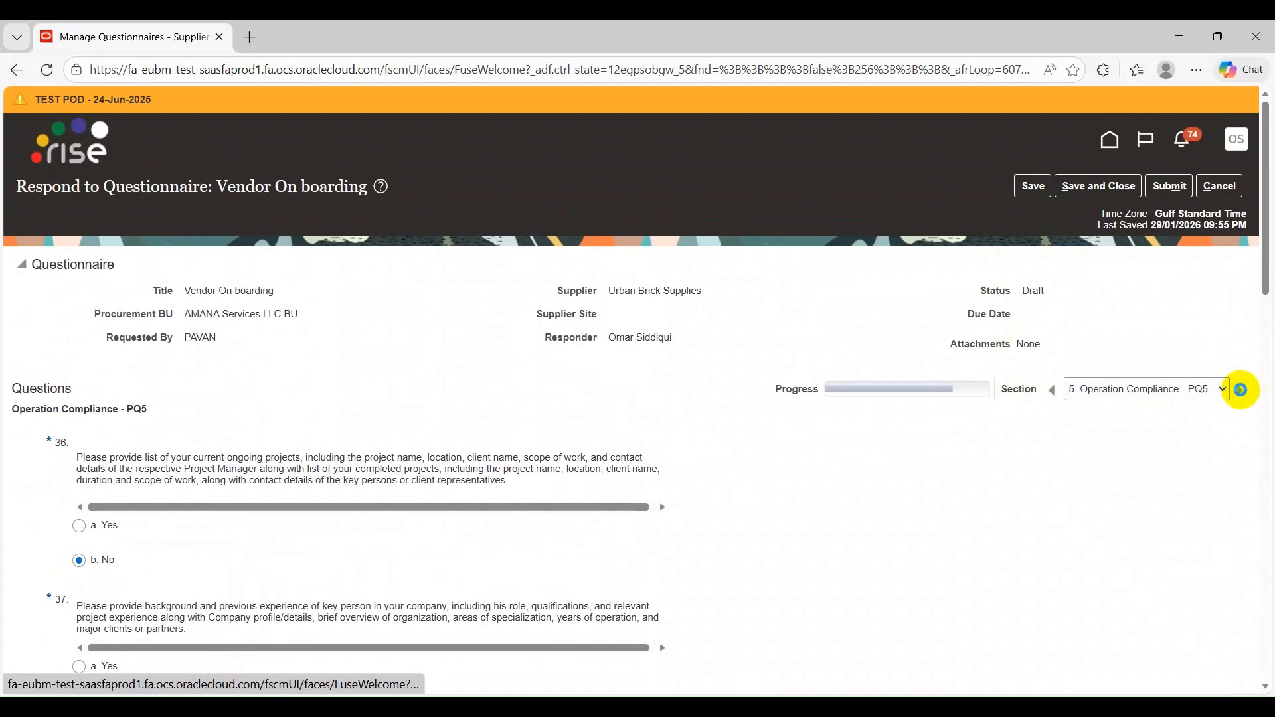
{"action": "scroll", "coordinate": [440, 298], "scroll_direction": "down", "scroll_amount": 2}
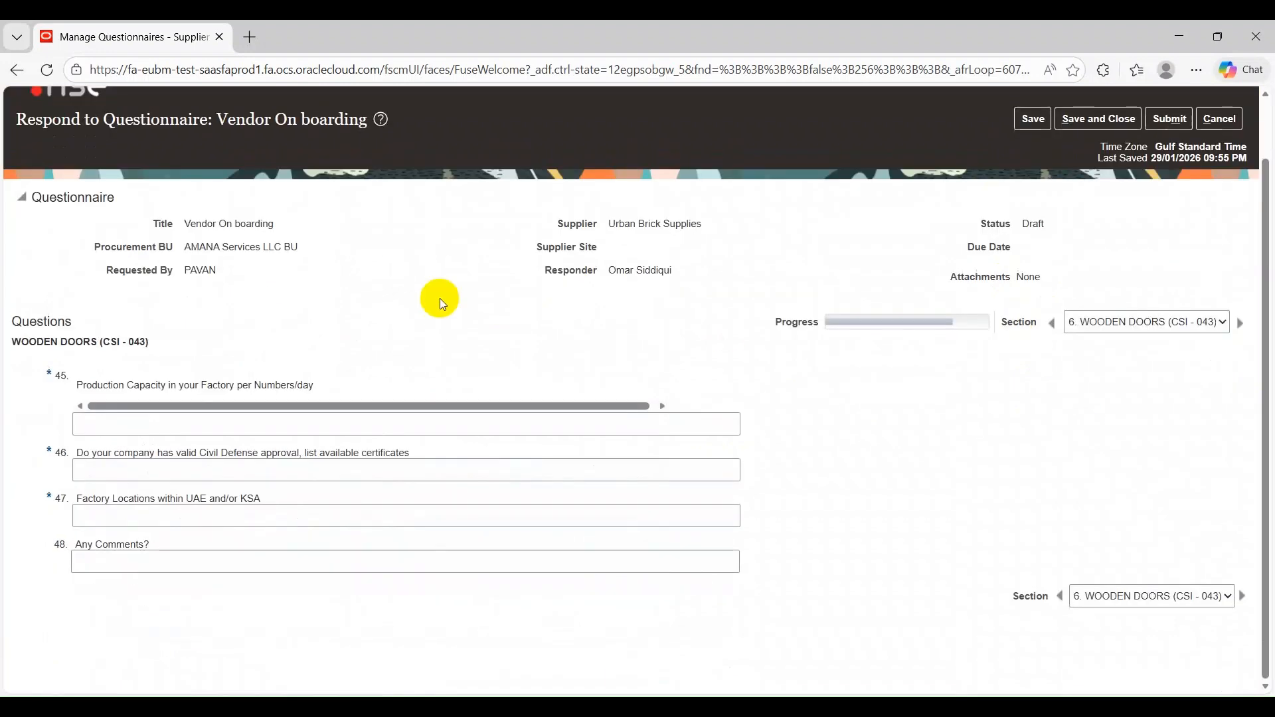
{"action": "left_click", "coordinate": [199, 432]}
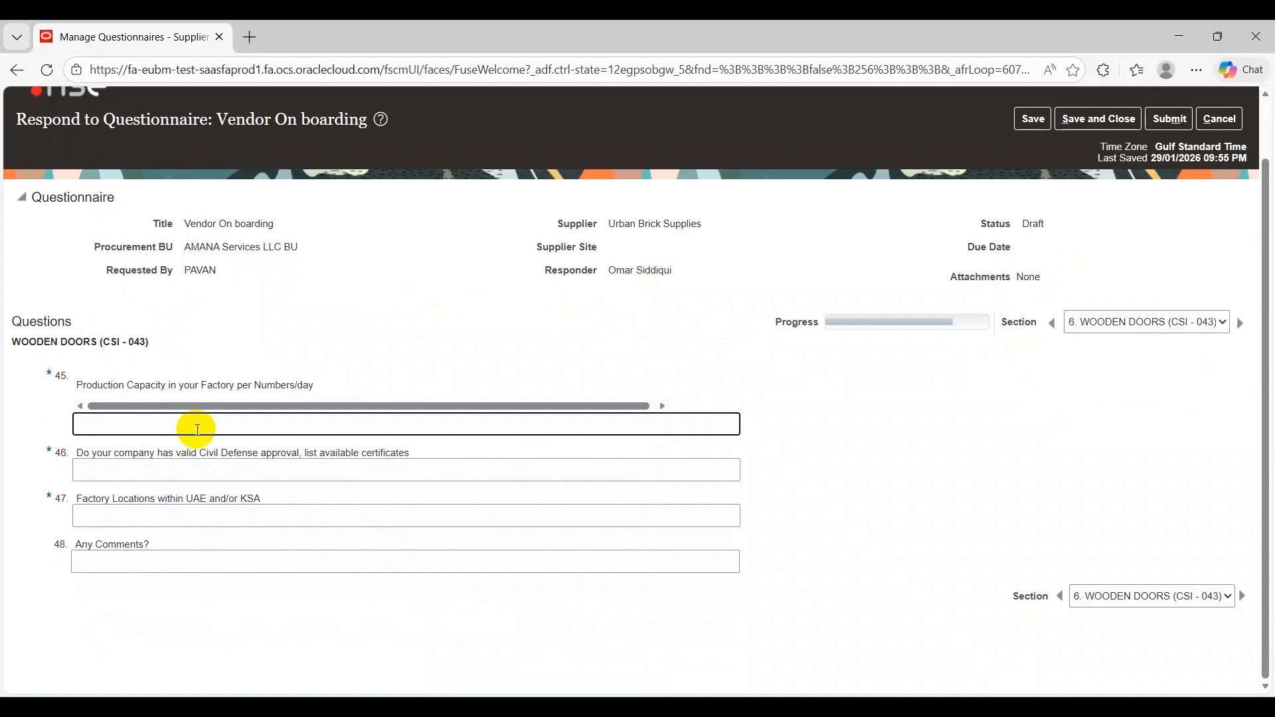
{"action": "type", "text": "45"}
{"action": "left_click", "coordinate": [174, 469]}
{"action": "type", "text": "Yes"}
Enter Dubai as the factory location and a hyphen as the comment, and save the WOODEN DOORS answers
{"action": "left_click", "coordinate": [150, 515]}
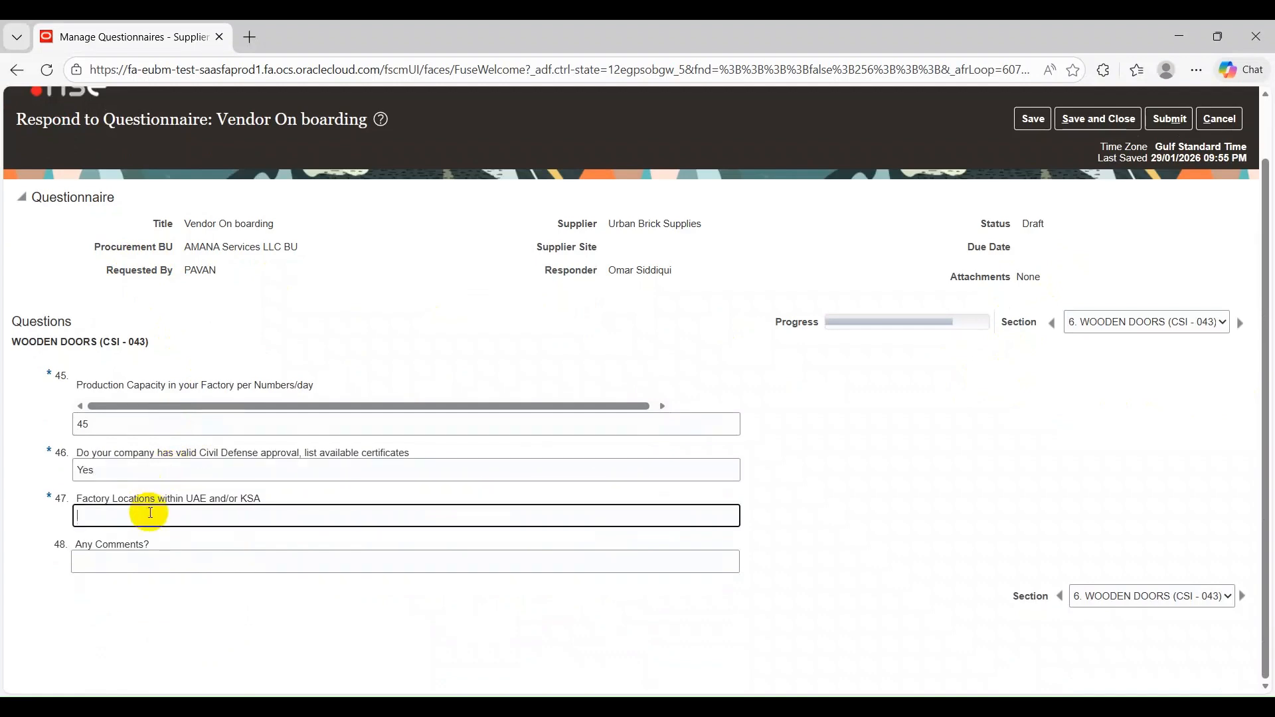
{"action": "type", "text": "Dubai"}
{"action": "left_click", "coordinate": [179, 558]}
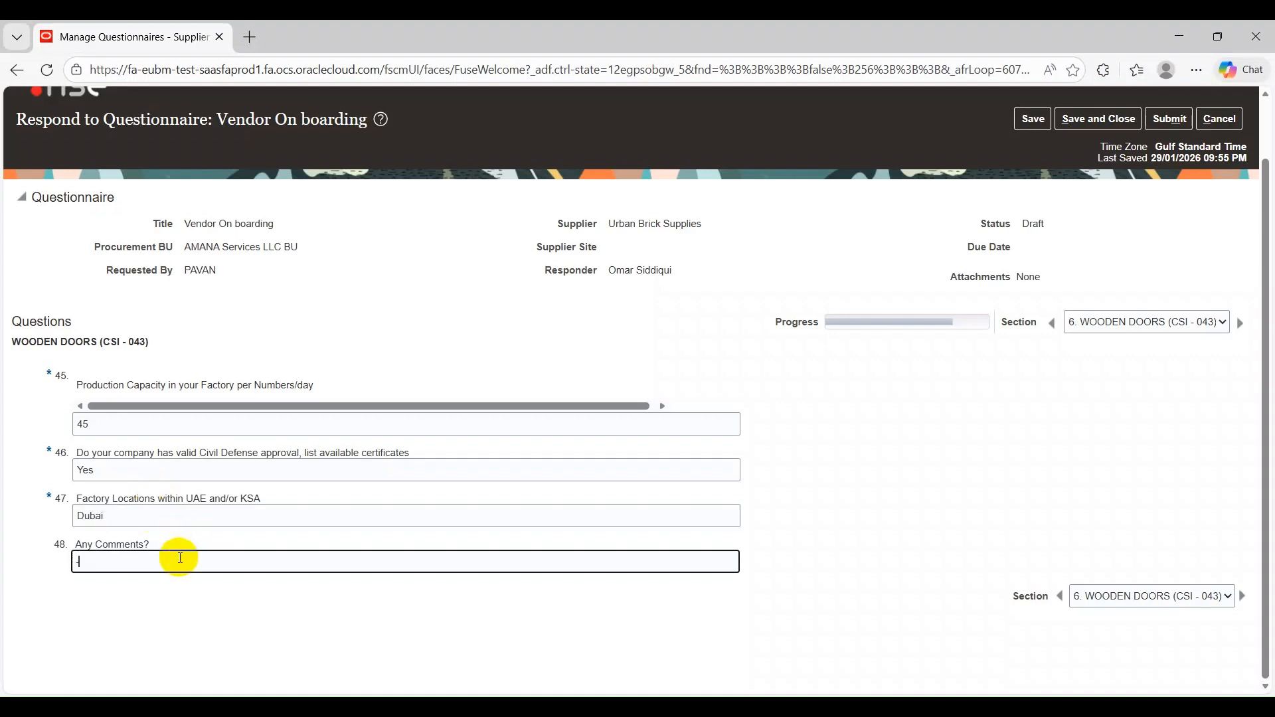
{"action": "left_click", "coordinate": [1026, 128]}
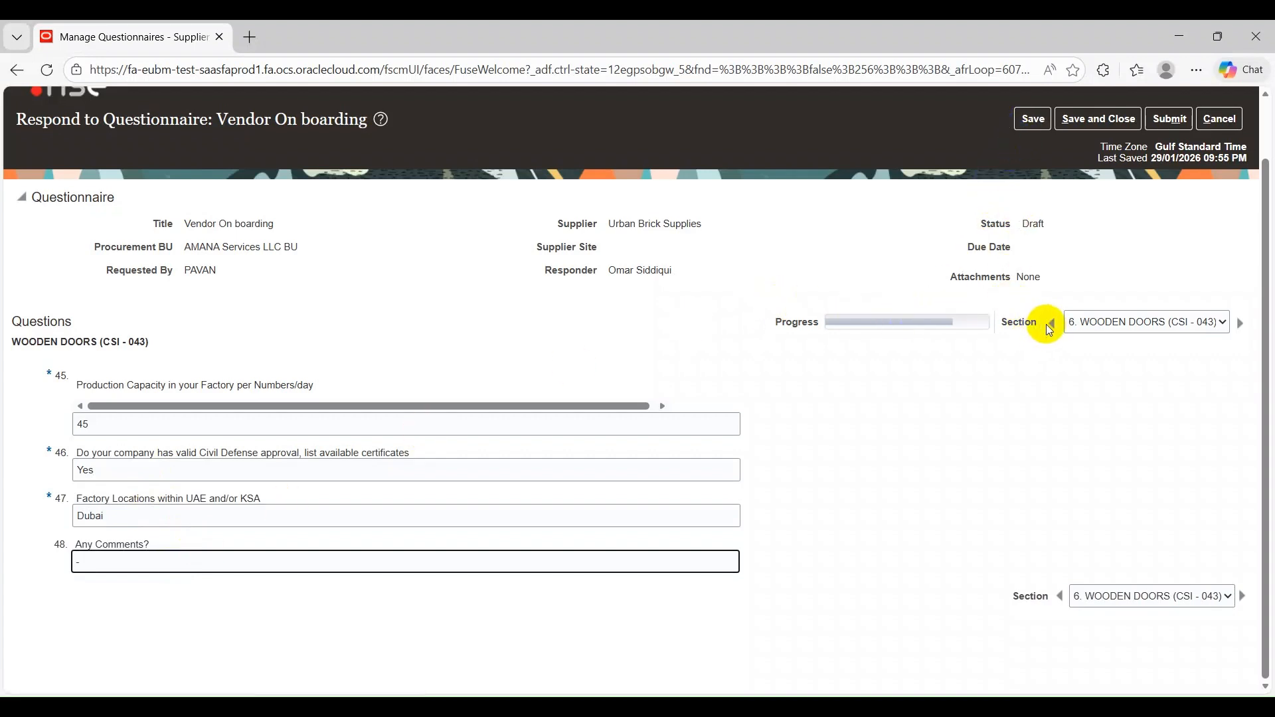
In the Declaration - PQ7 section, answer question 49 on truth and accuracy with "Sure."
{"action": "left_click", "coordinate": [1240, 323]}
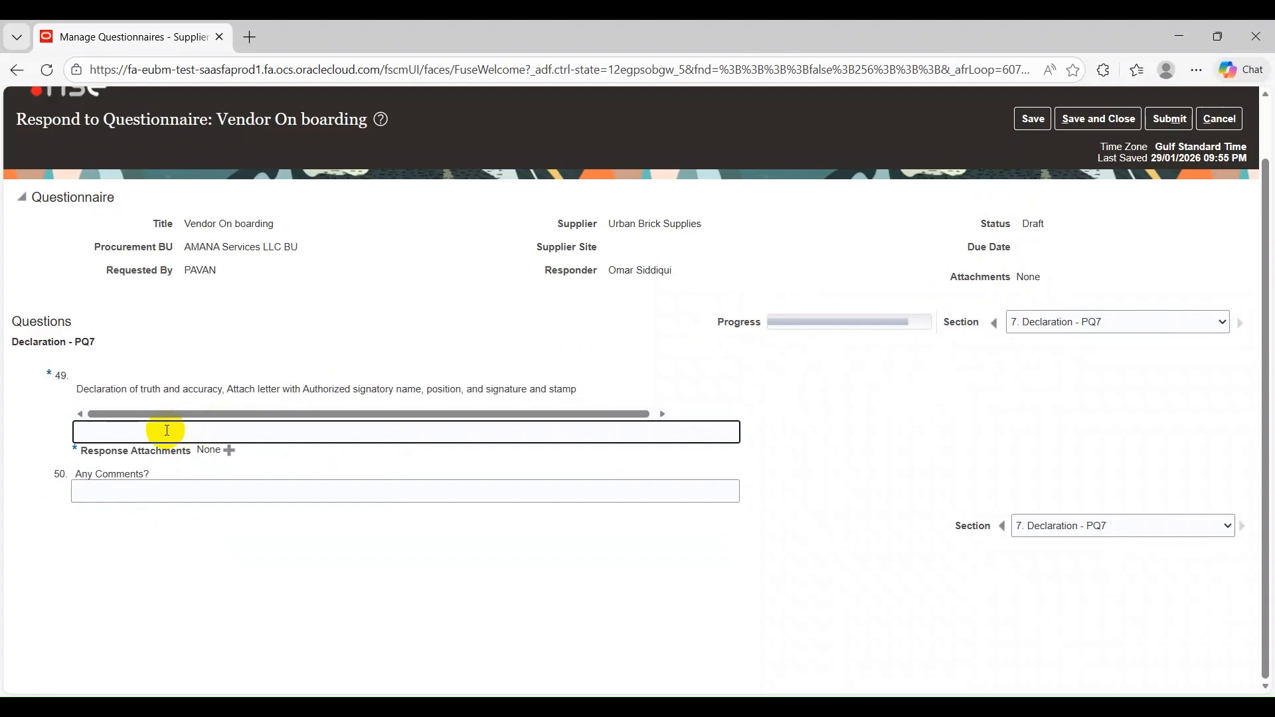
{"action": "type", "text": "Sure."}
Attach the file SecurityDataAccessTemplate (23).xlsx from Downloads to the question 49 response
{"action": "left_click", "coordinate": [229, 451]}
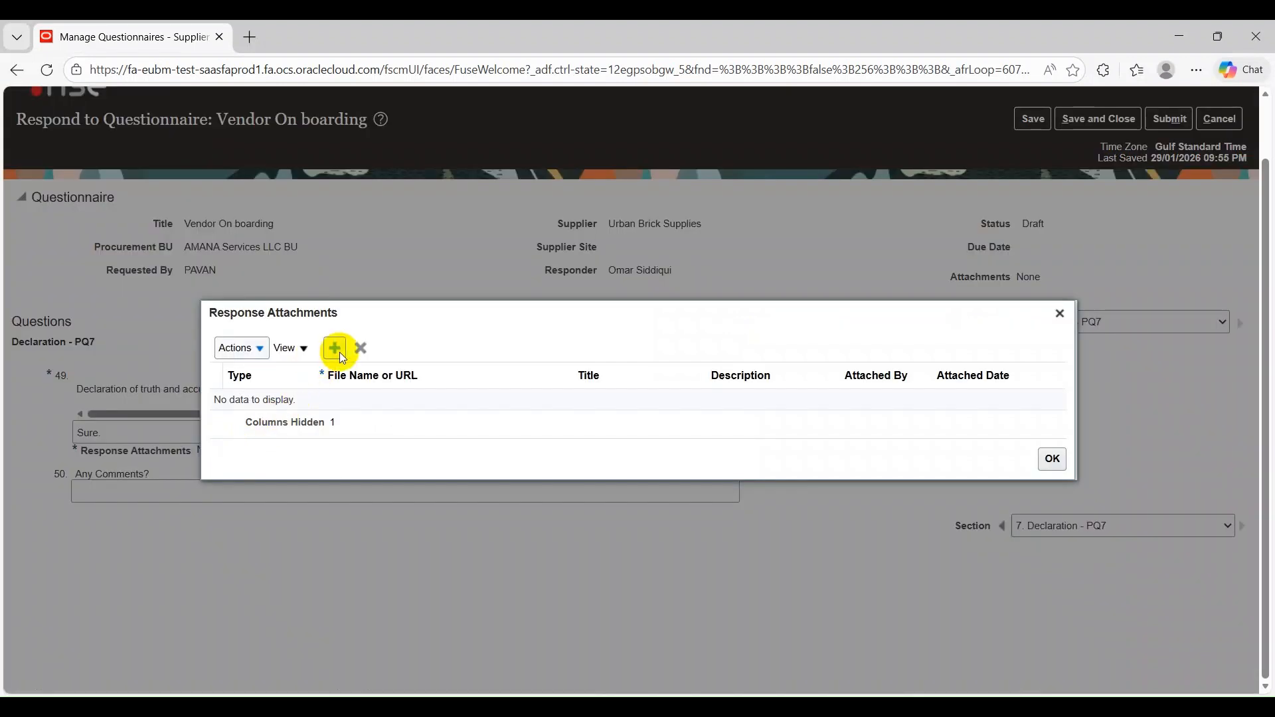
{"action": "left_click", "coordinate": [340, 353]}
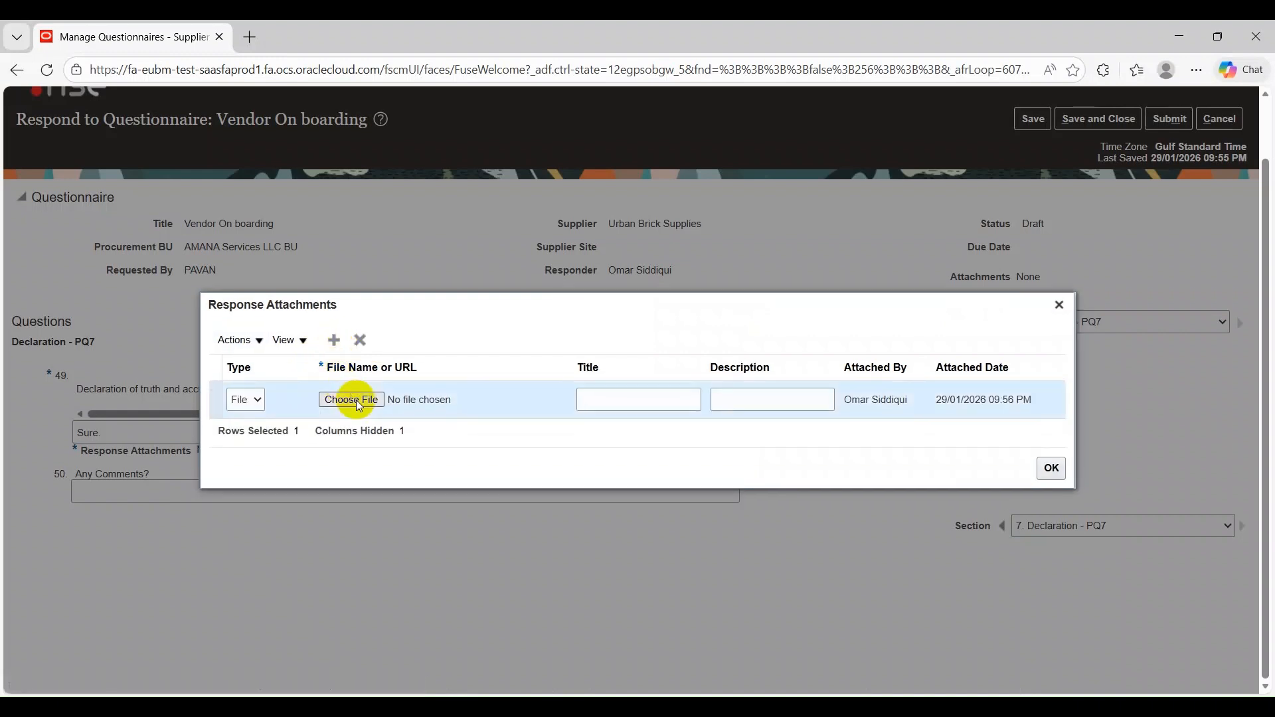
{"action": "left_click", "coordinate": [351, 400]}
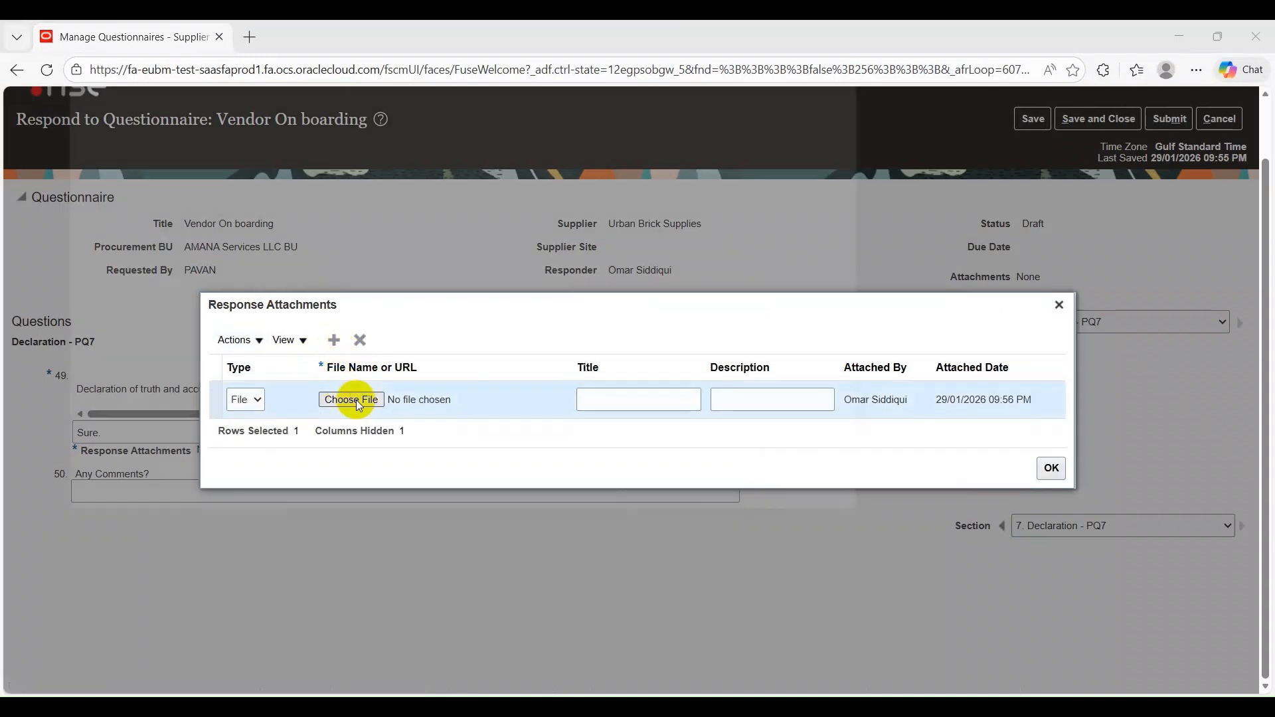
{"action": "scroll", "coordinate": [369, 257], "scroll_direction": "down", "scroll_amount": 8}
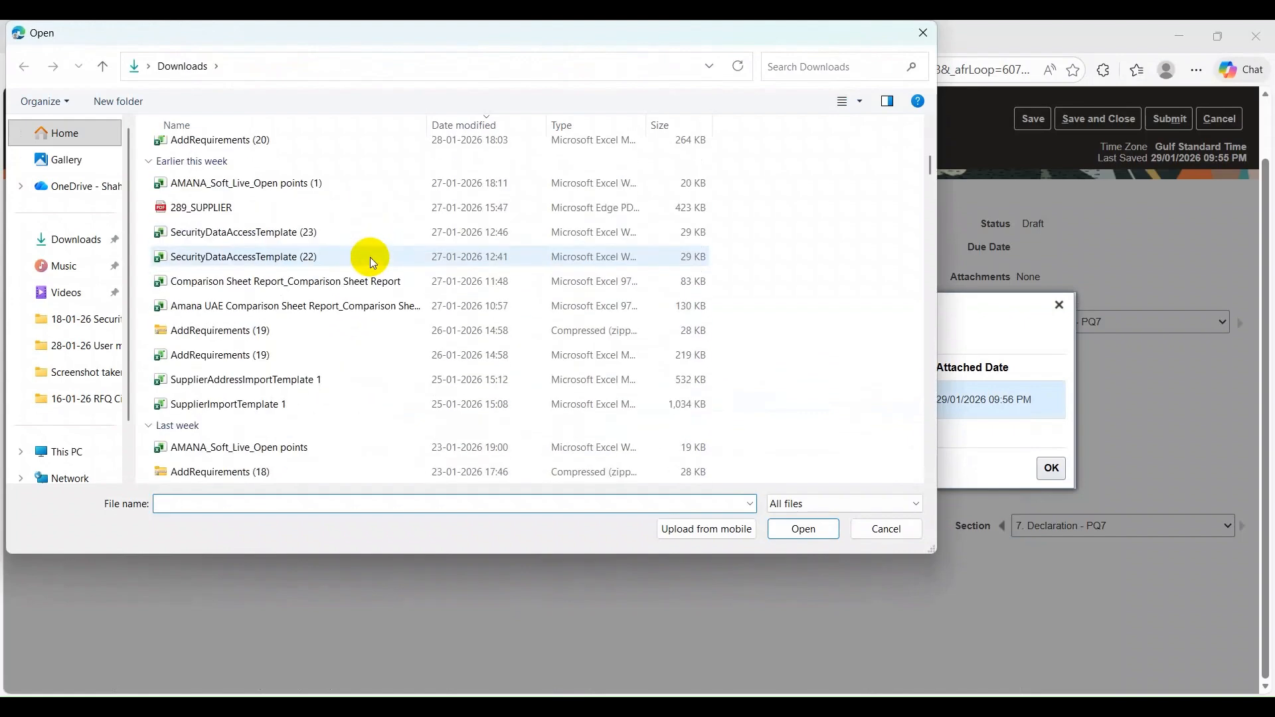
{"action": "left_click", "coordinate": [355, 233]}
{"action": "left_click", "coordinate": [788, 532]}
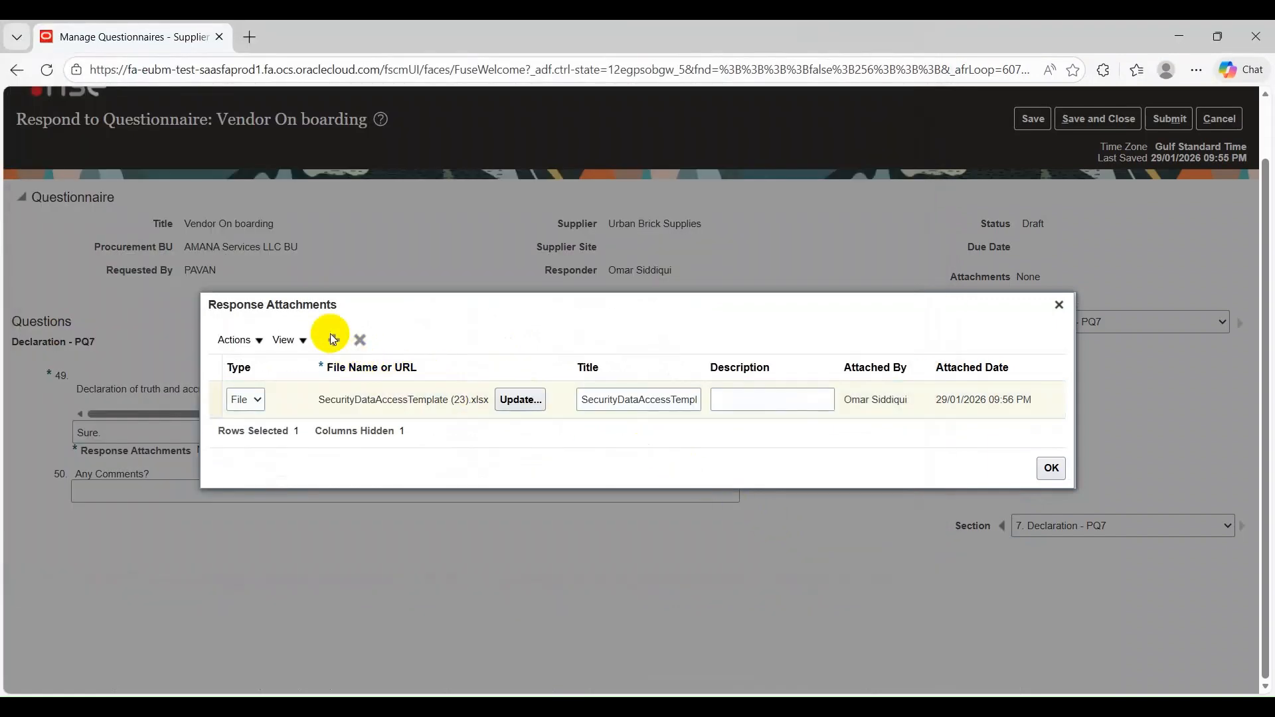
Add AddRequirements (21).xlsm as a second attachment to question 49 and confirm the response attachments
{"action": "left_click", "coordinate": [334, 340]}
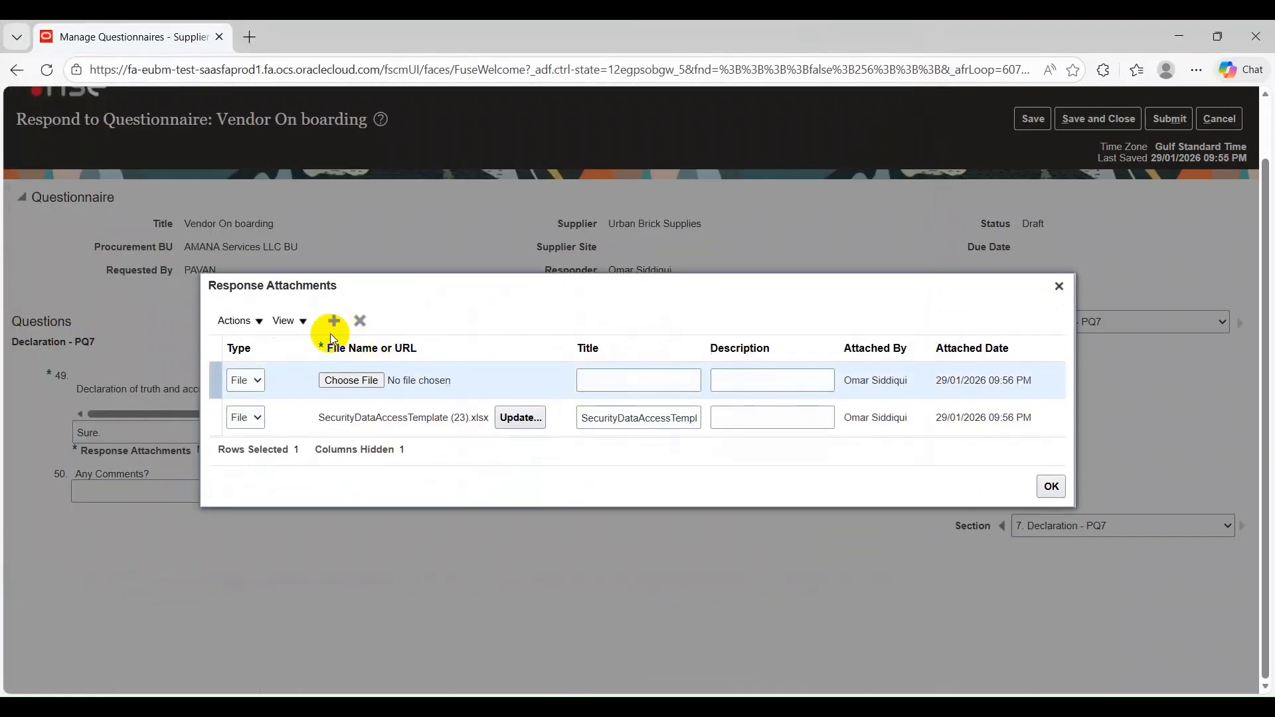
{"action": "left_click", "coordinate": [352, 380]}
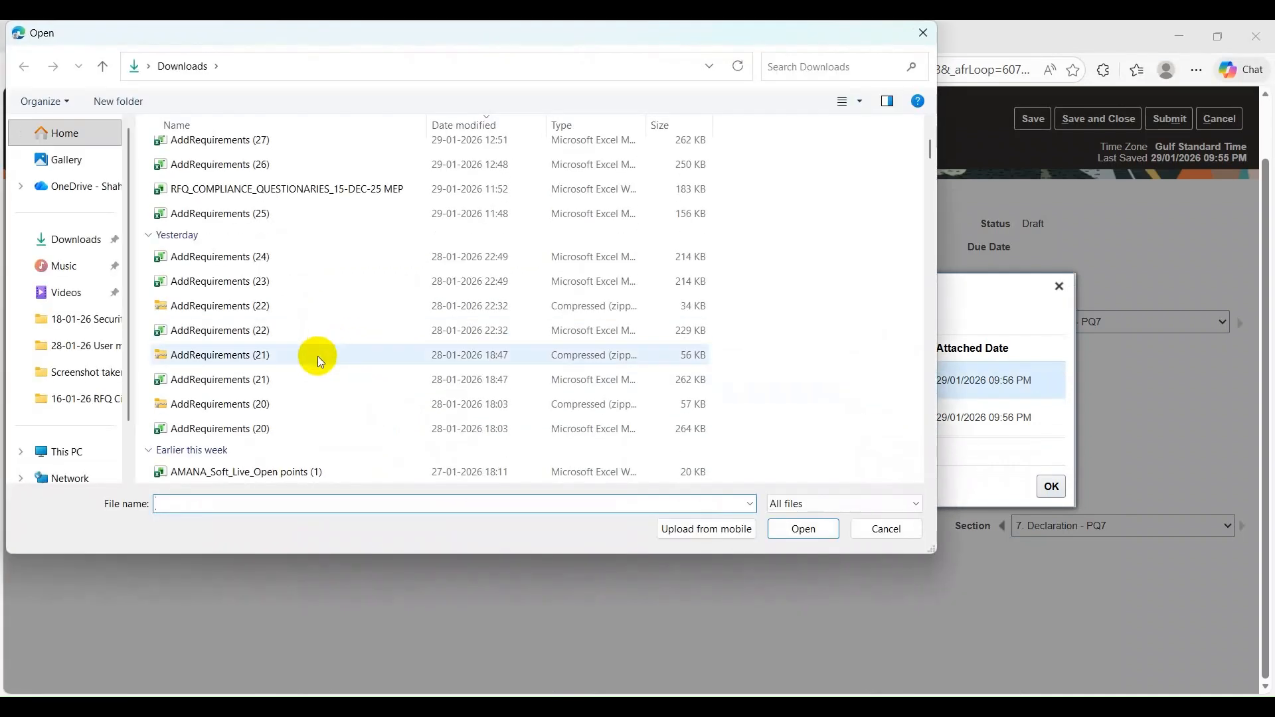
{"action": "left_click", "coordinate": [315, 378]}
{"action": "left_click", "coordinate": [802, 532]}
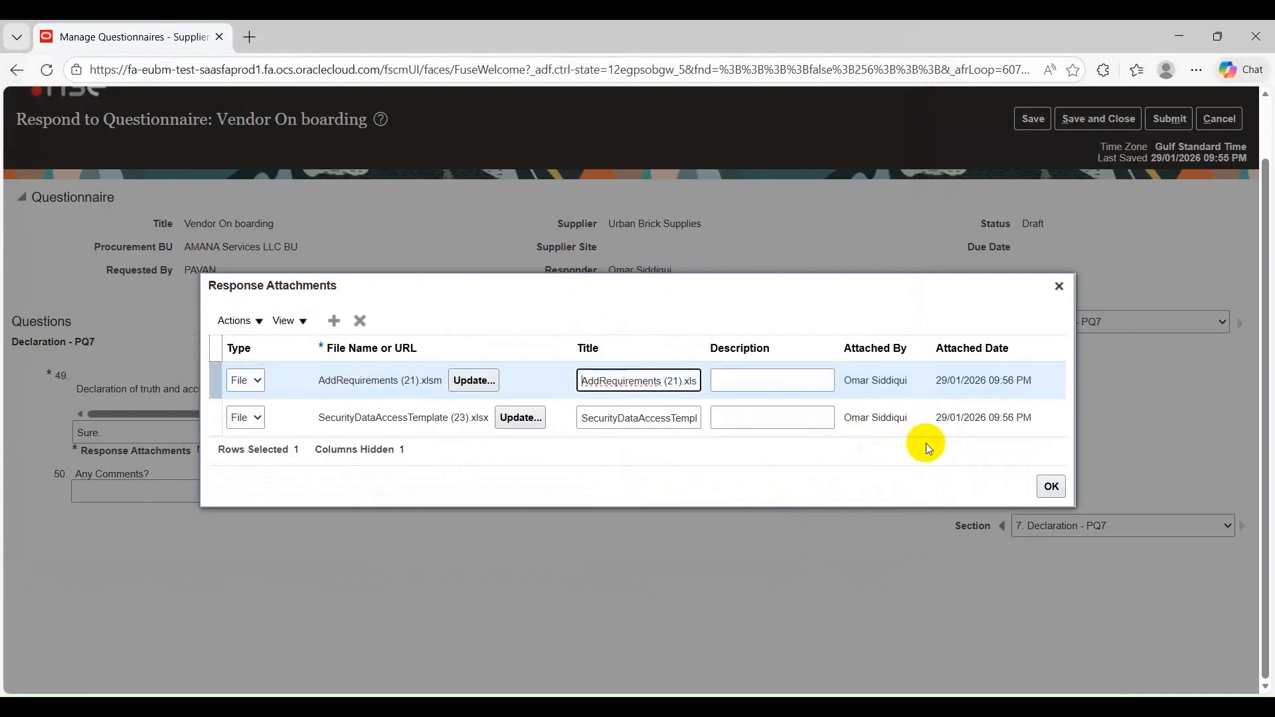
{"action": "left_click", "coordinate": [1052, 487]}
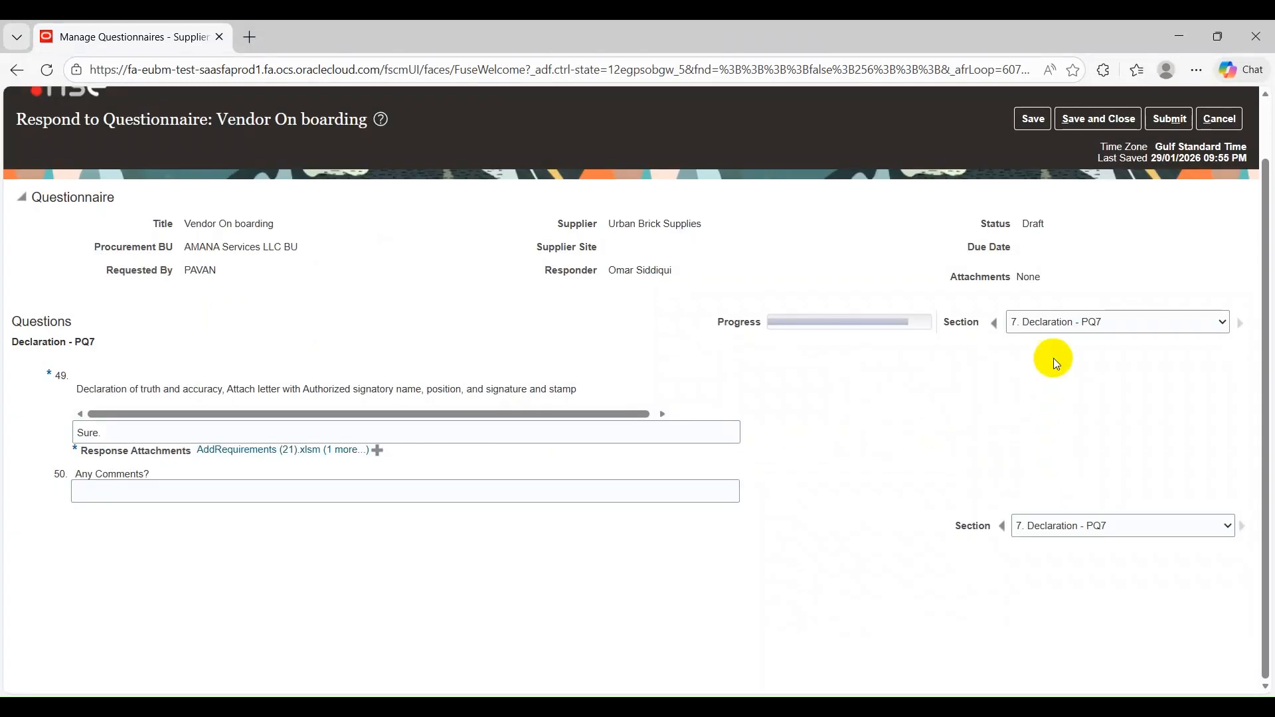
Submit the Vendor On boarding questionnaire response, acknowledge the confirmation, and return to the home page
{"action": "scroll", "coordinate": [1059, 336], "scroll_direction": "up", "scroll_amount": 1}
{"action": "left_click", "coordinate": [1170, 189]}
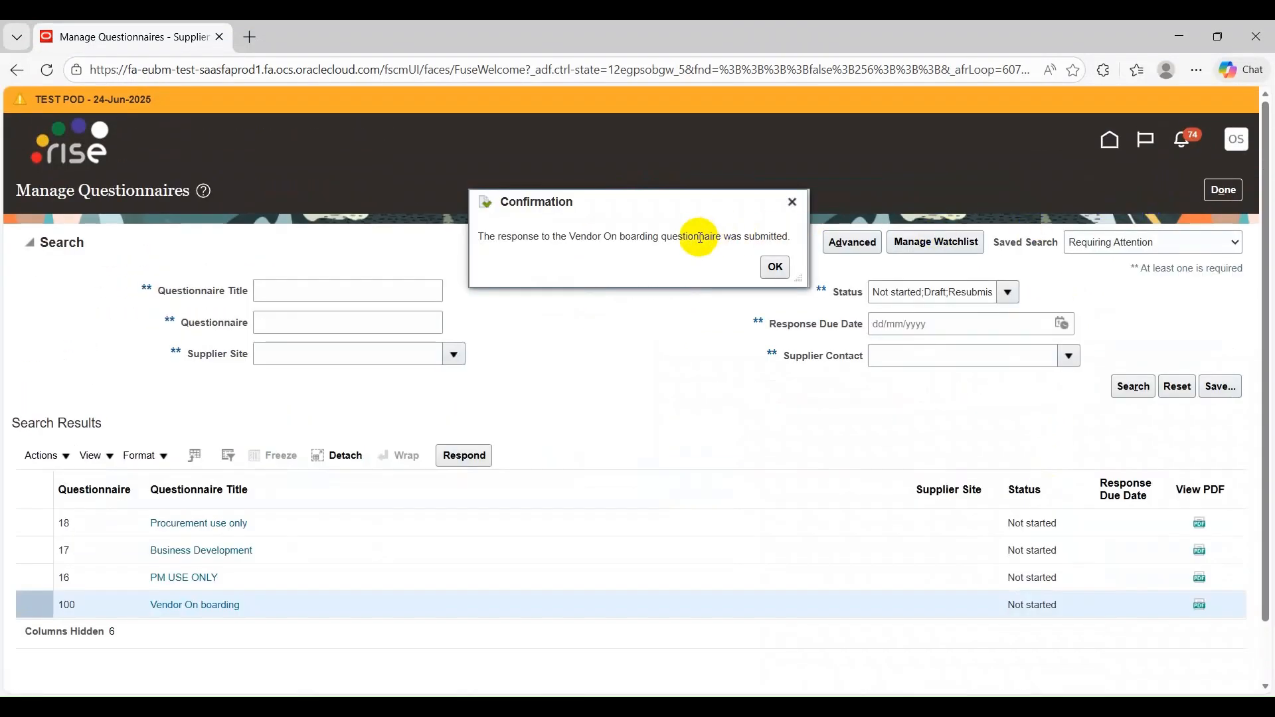
{"action": "left_click", "coordinate": [776, 267]}
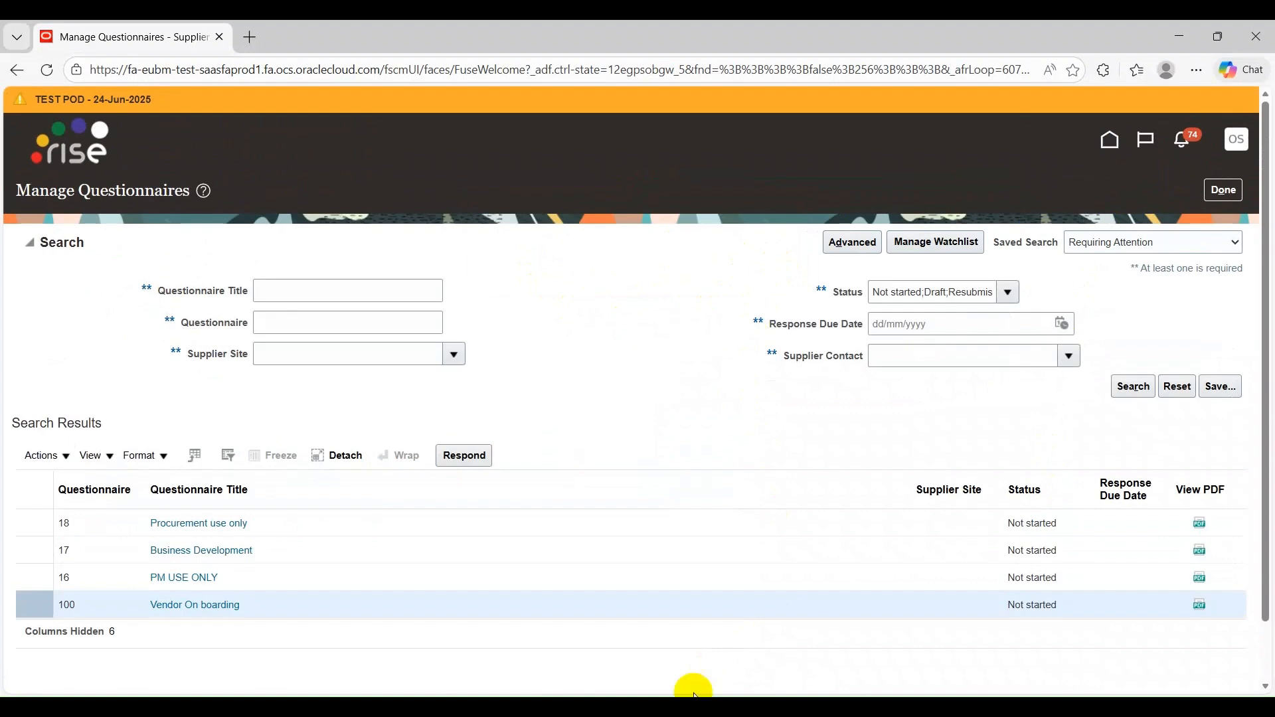
{"action": "left_click", "coordinate": [1109, 140]}
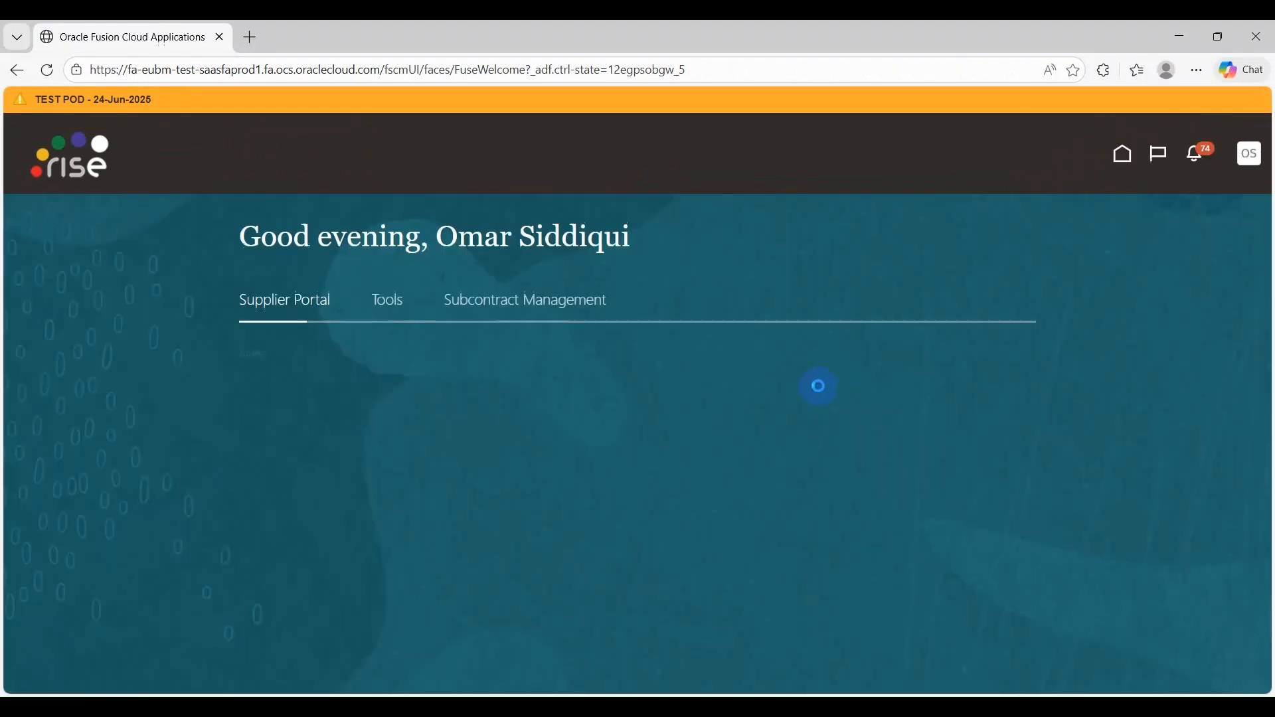